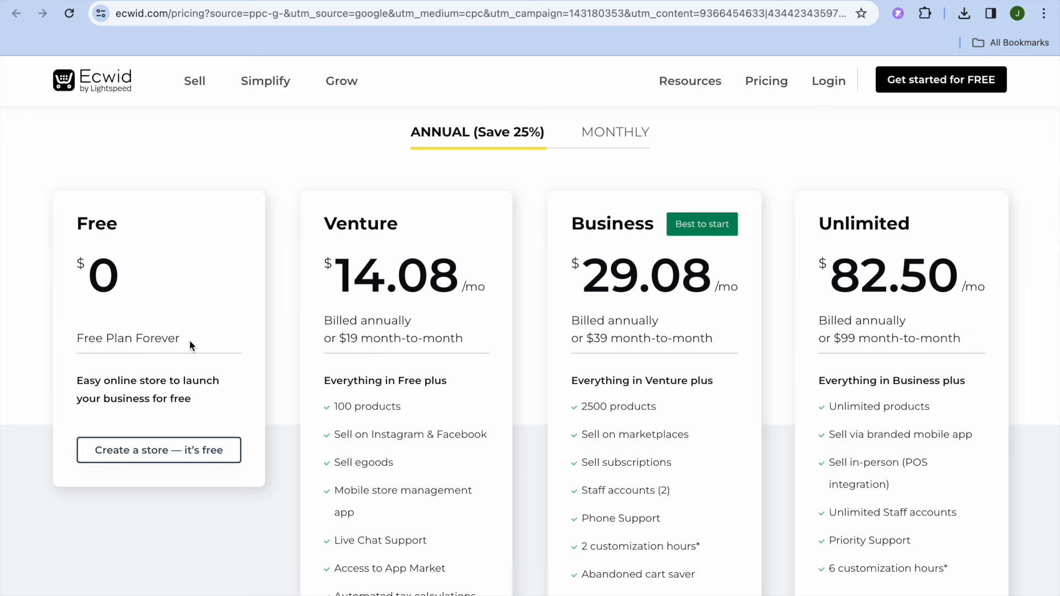
- Review the Ecwid pricing plans and the feature comparison for the Free, Venture, Business and Unlimited plans
scroll(189, 342, "down", 6)
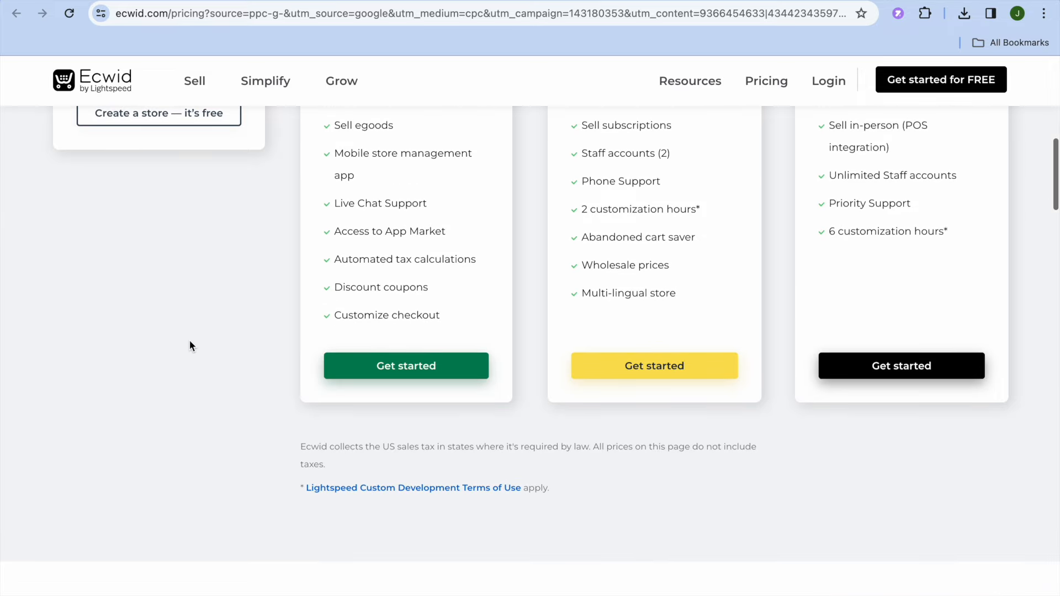
scroll(189, 346, "down", 6)
scroll(190, 346, "down", 2)
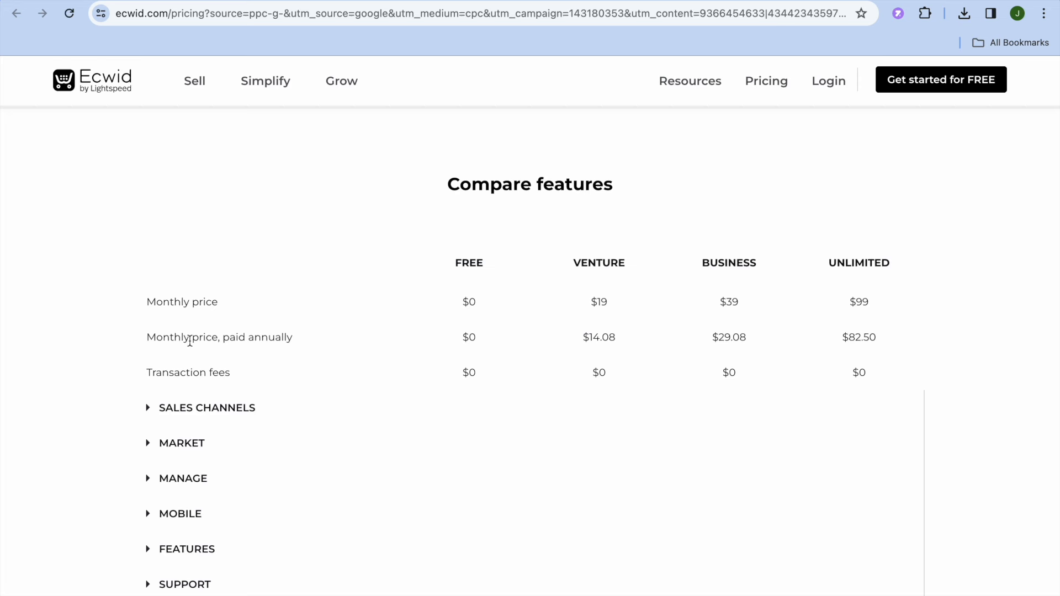
scroll(190, 341, "down", 1)
scroll(190, 341, "up", 1)
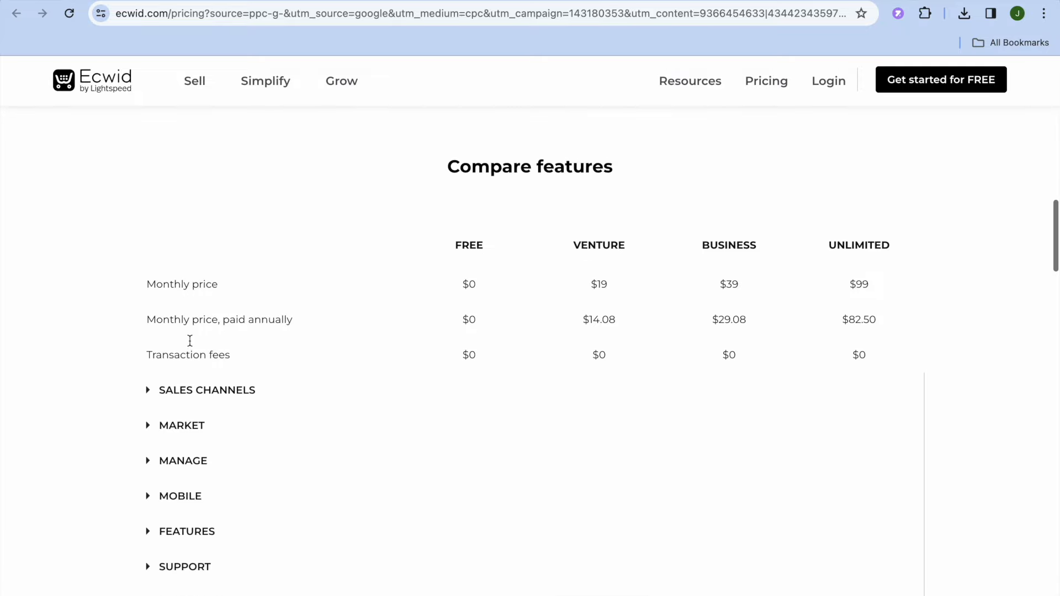
scroll(190, 341, "up", 15)
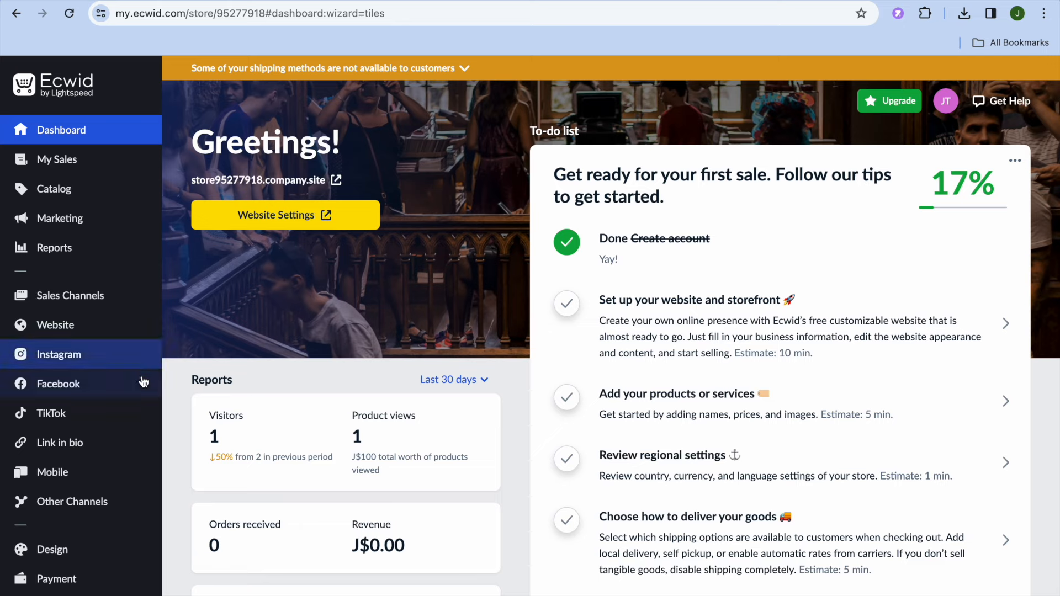
- Open the Ecwid App Market and show its Dropshipping category
mouse_move(145, 505)
scroll(144, 505, "down", 4)
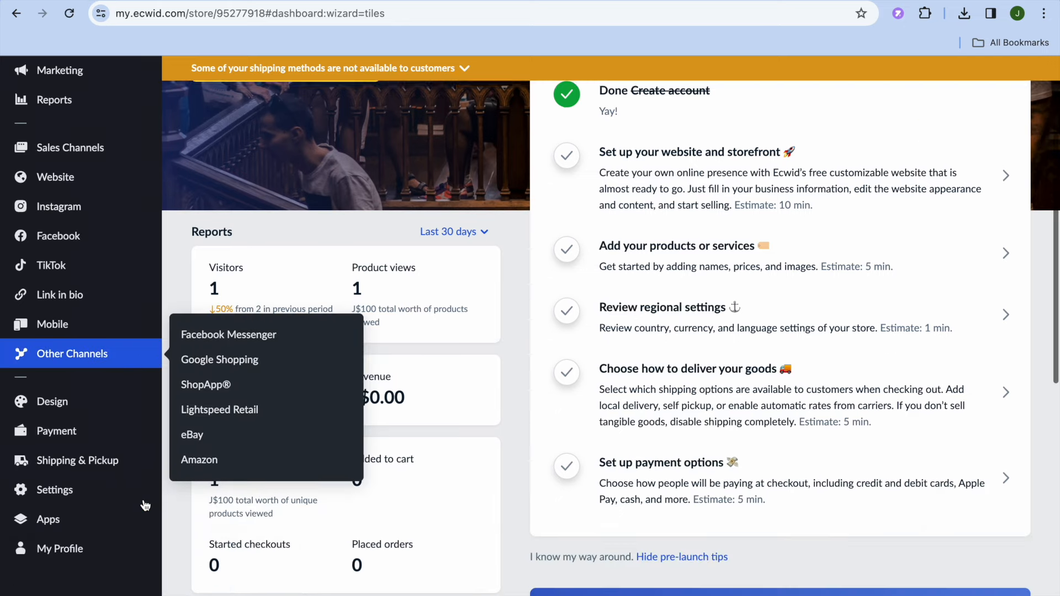
mouse_move(102, 512)
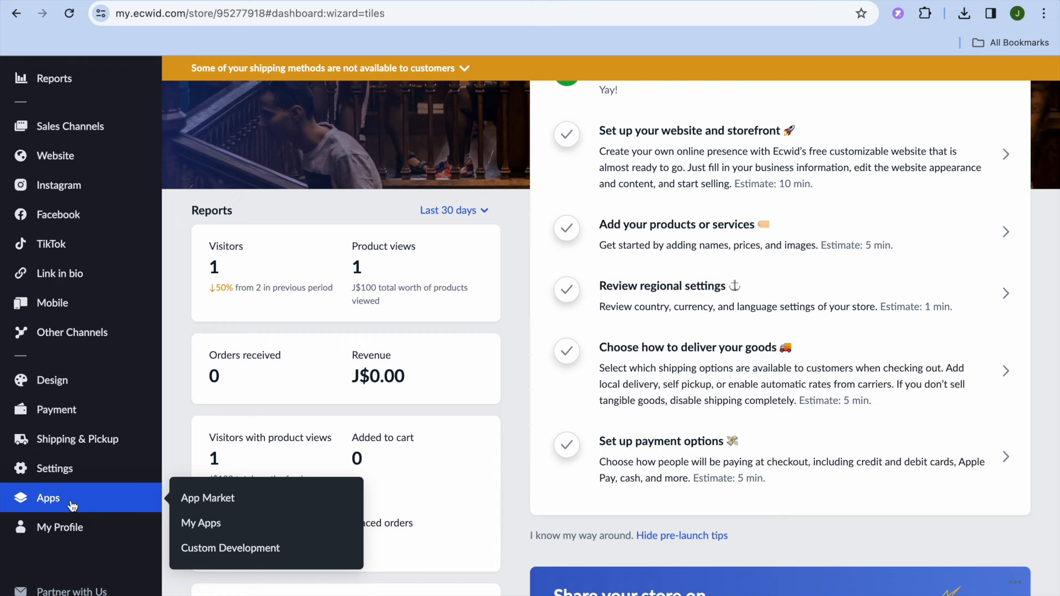
left_click(208, 497)
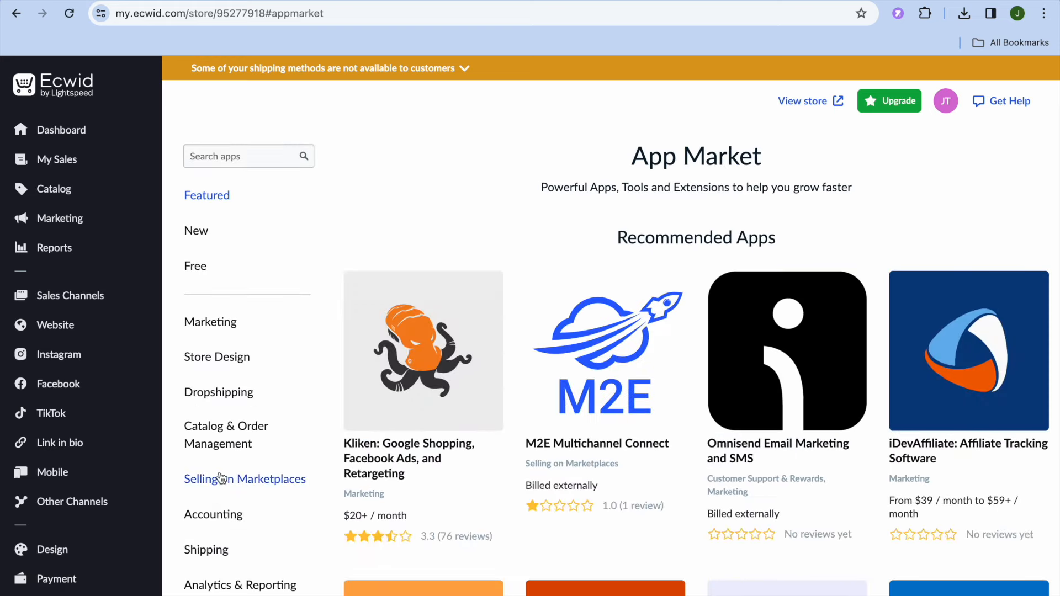
left_click(234, 396)
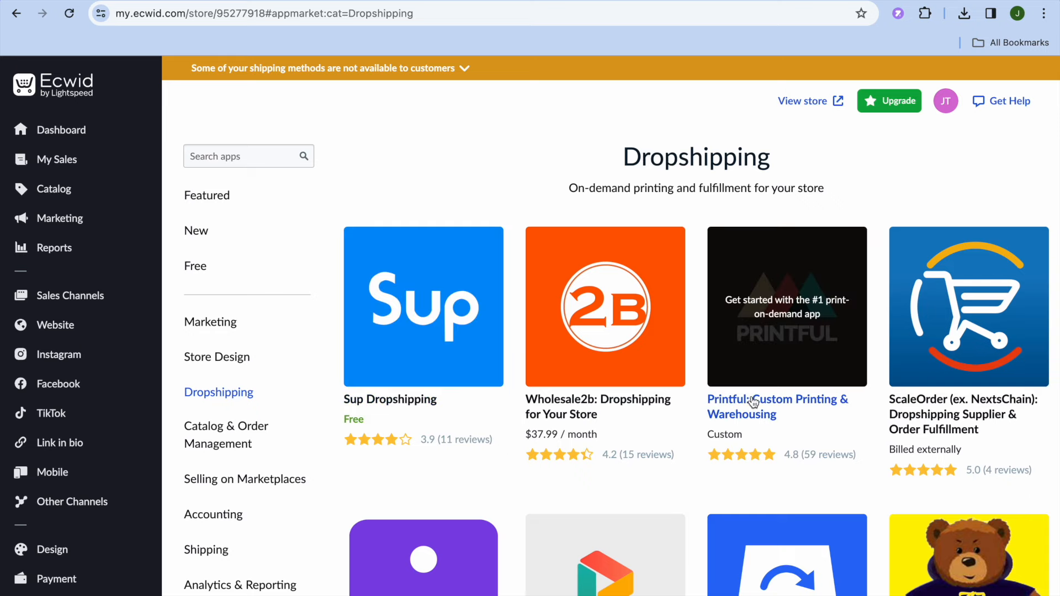
- Browse the dropshipping apps and launch the Sup Dropshipping app from its details page
scroll(753, 401, "down", 7)
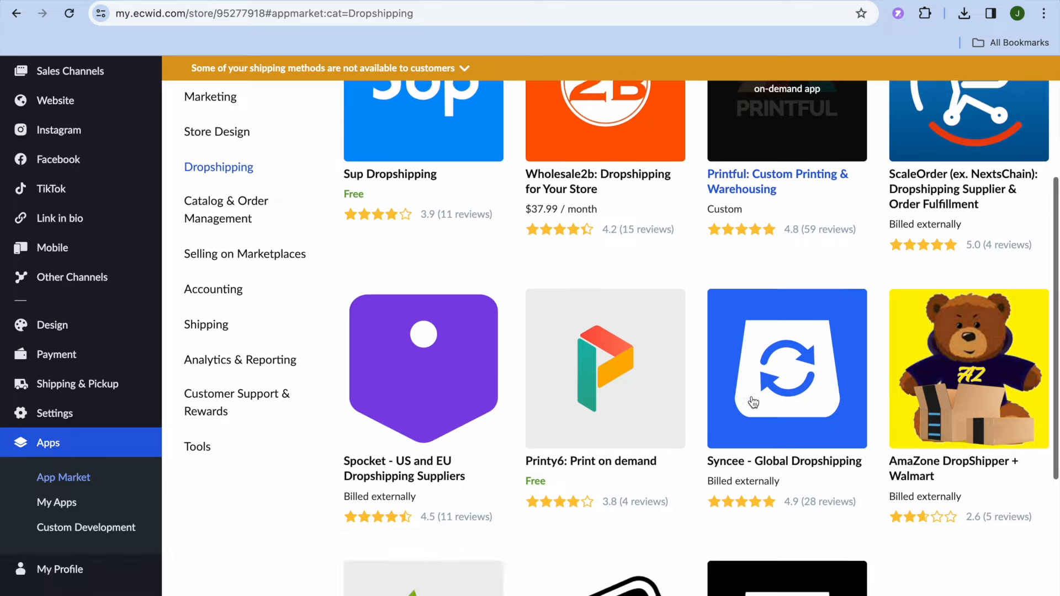
scroll(753, 401, "down", 2)
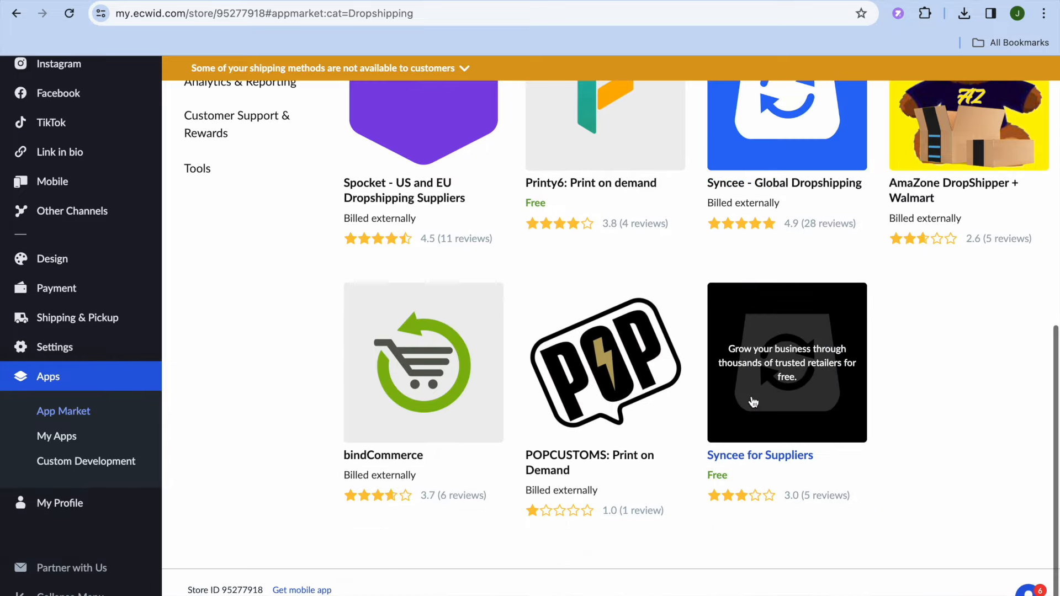
scroll(754, 401, "up", 8)
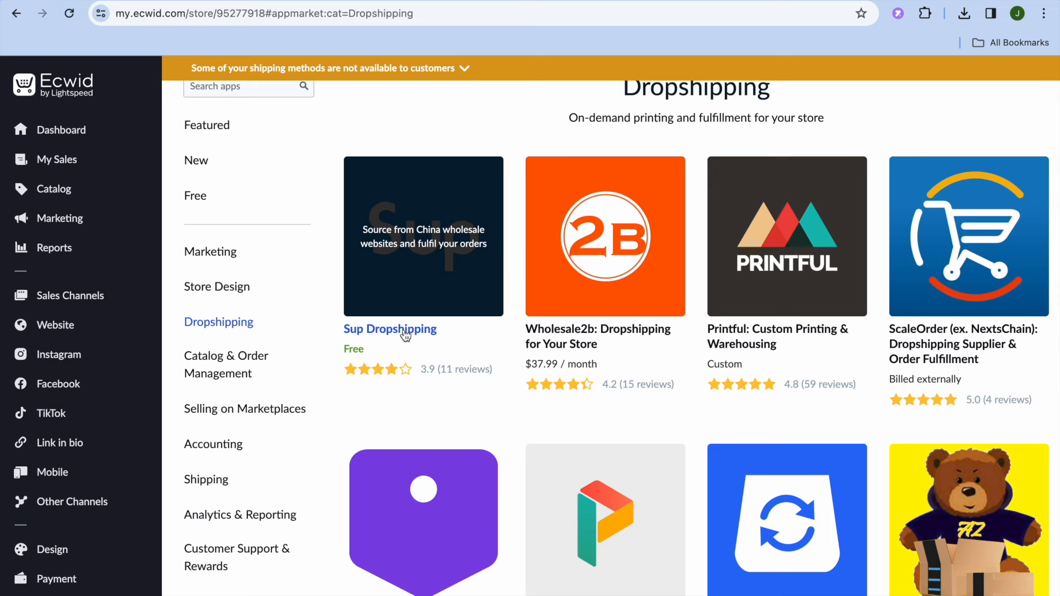
left_click(404, 330)
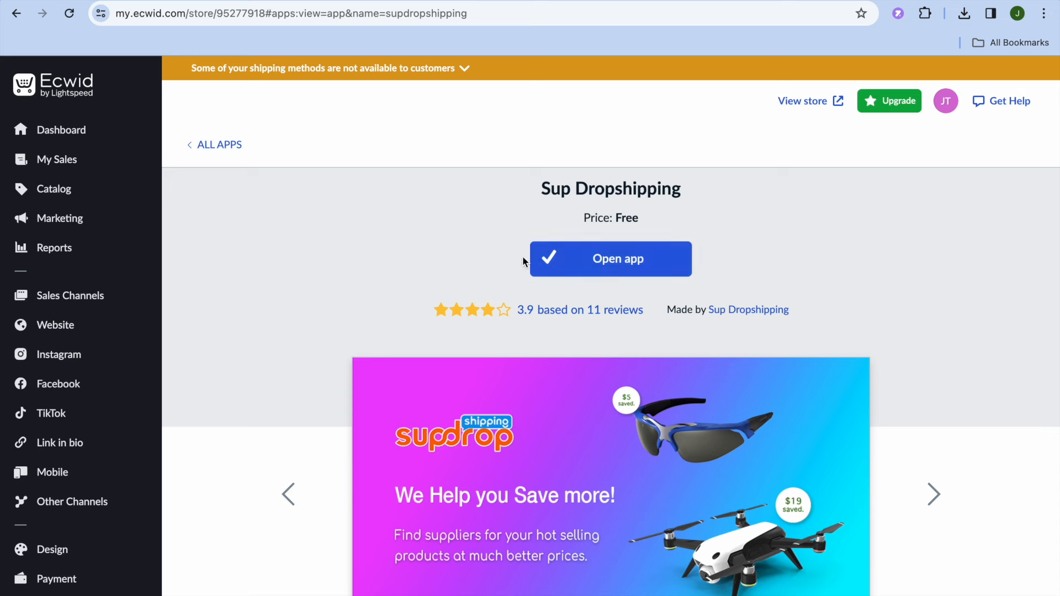
left_click(565, 270)
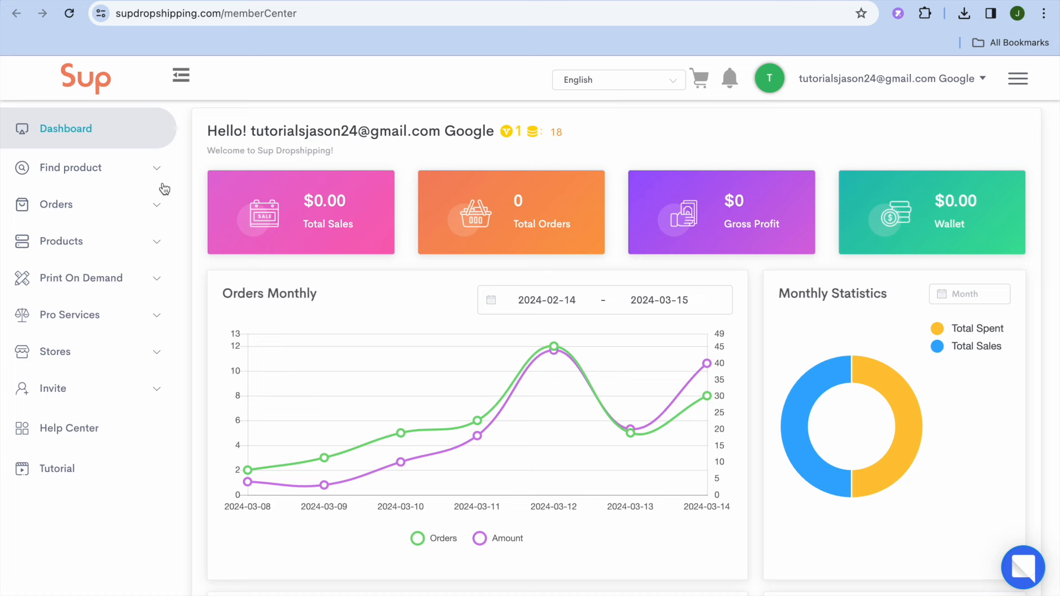
- Go to the Imported Products page for finding products and make the product URL field ready for entry
left_click(130, 183)
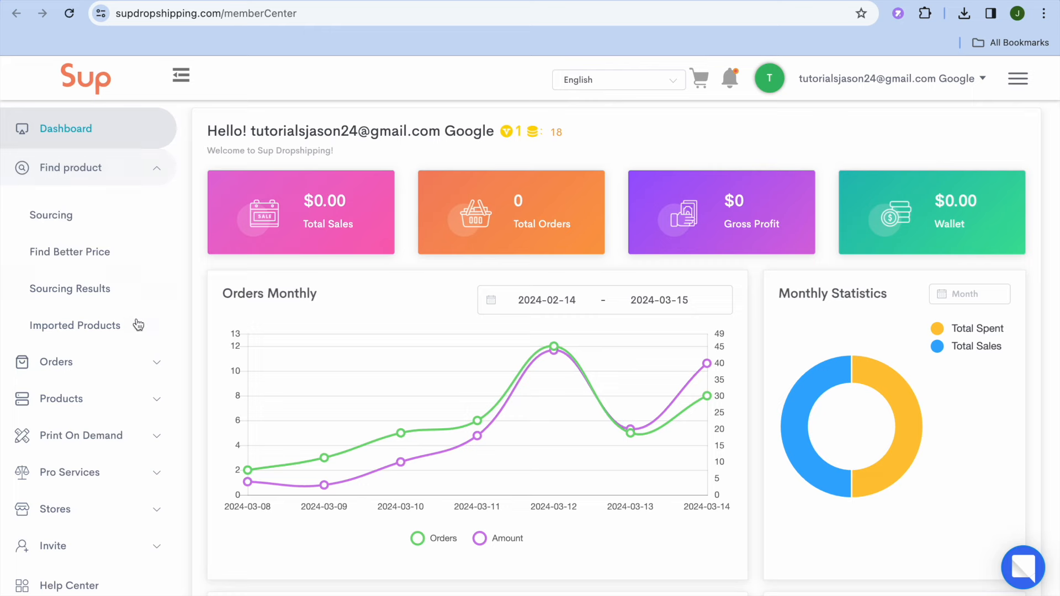
left_click(97, 331)
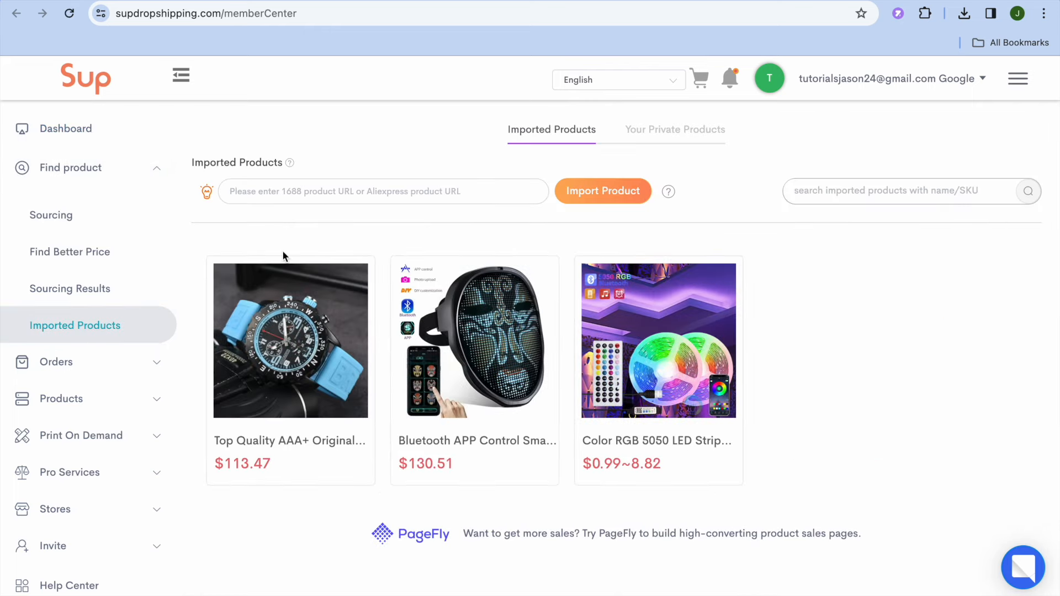
left_click(269, 196)
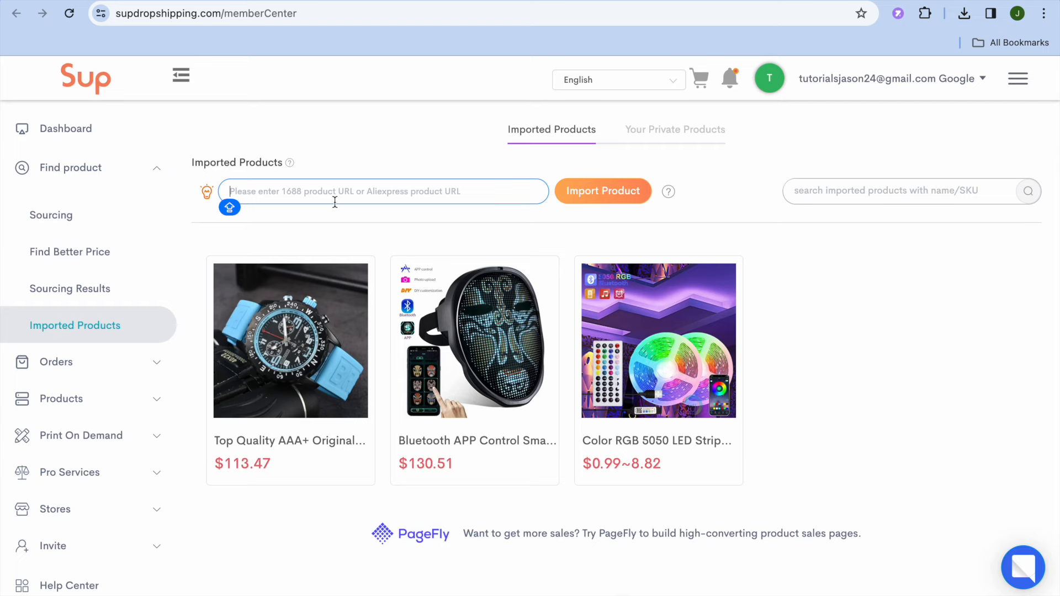
- Switch to the AliExpress page of the Manual High Pressure Air Pump Sprayer and copy its web address
left_click(733, 1)
scroll(505, 215, "down", 6)
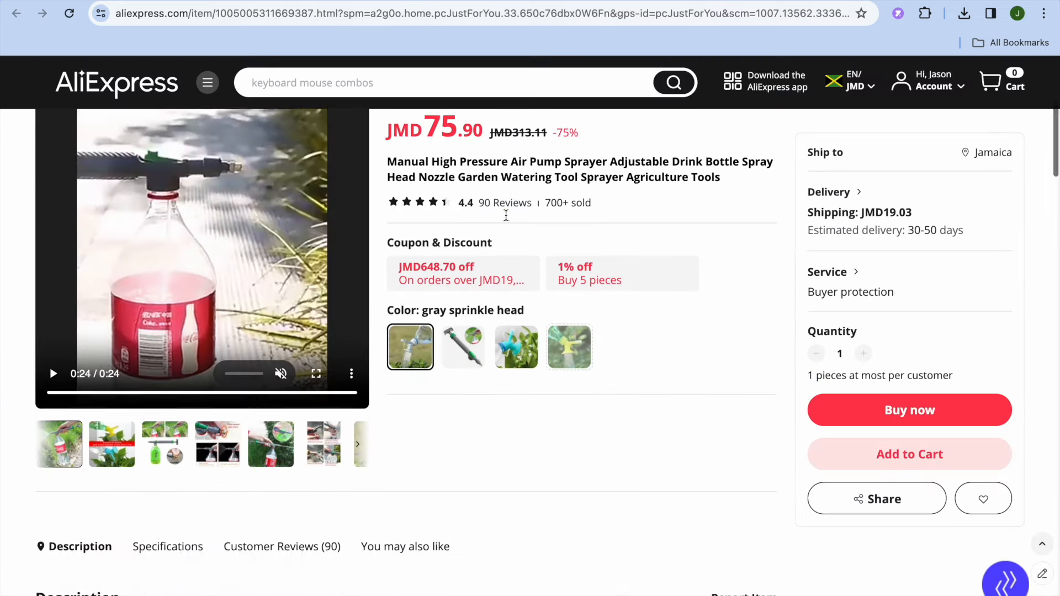
scroll(516, 319, "up", 10)
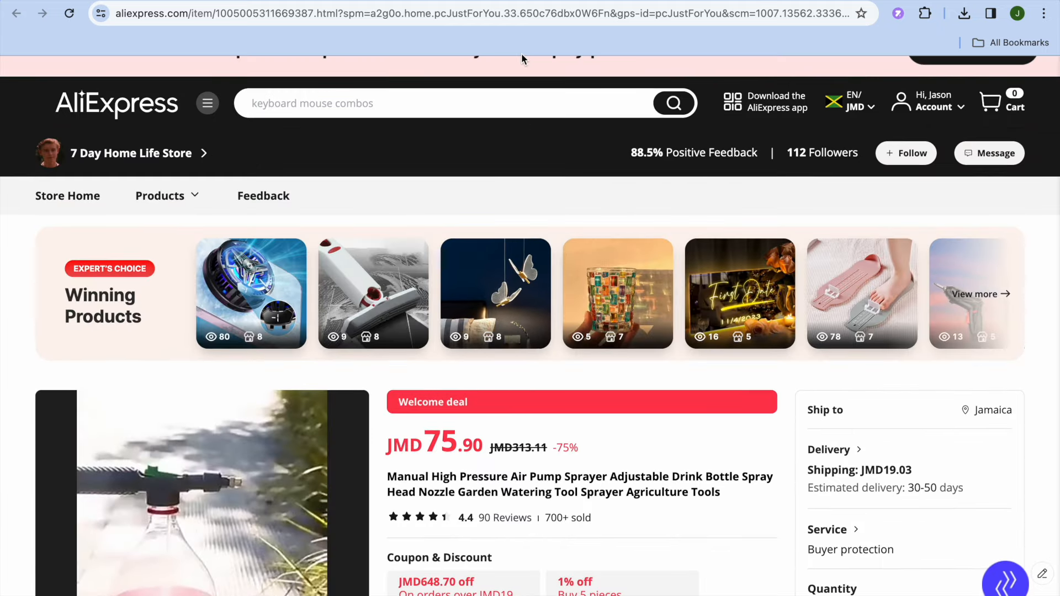
left_click(494, 13)
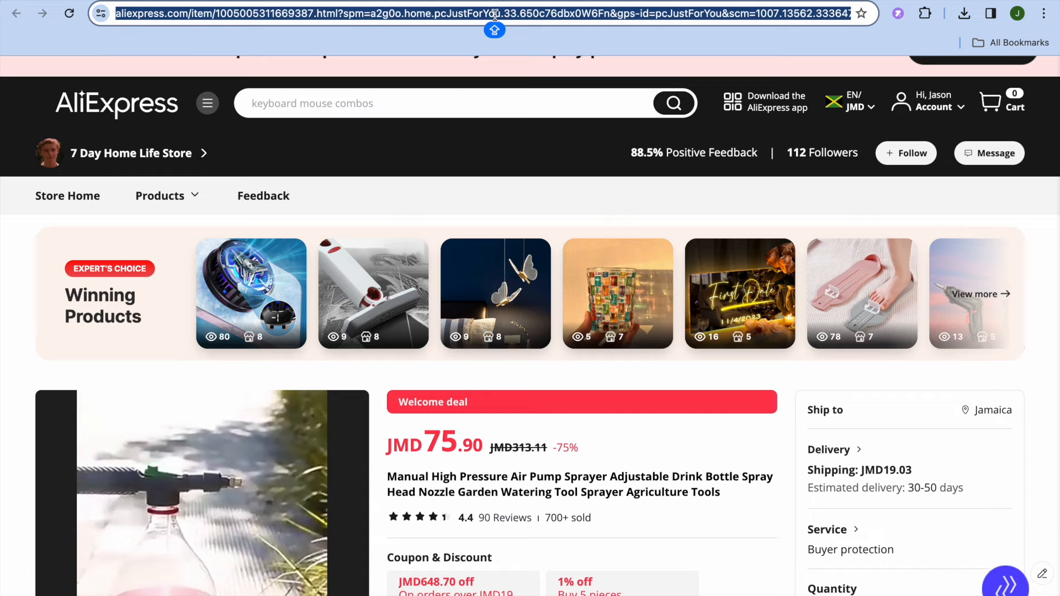
right_click(494, 16)
left_click(529, 137)
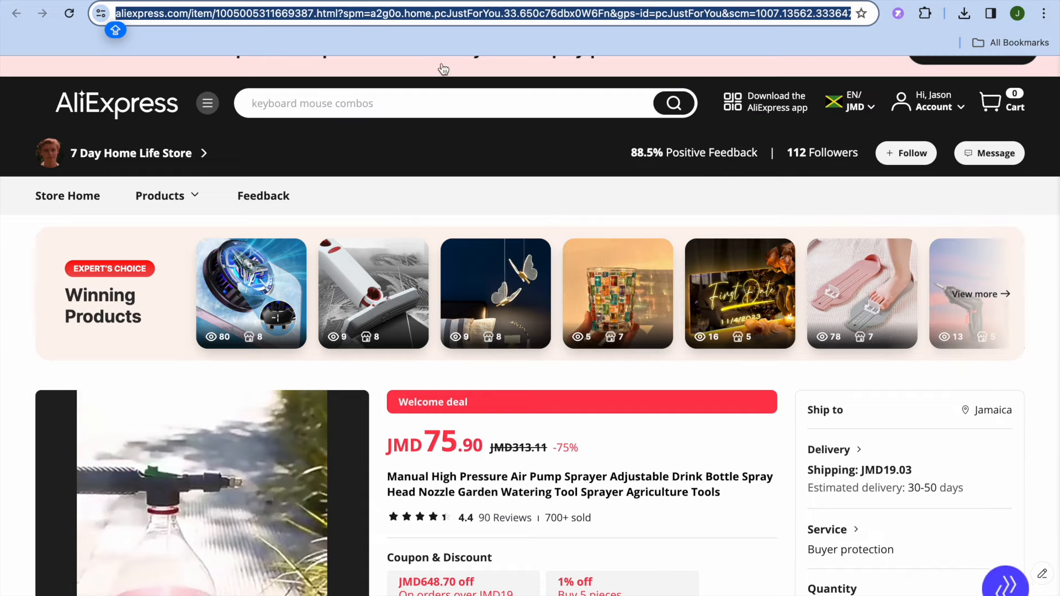
- Return to Sup Dropshipping, paste the copied AliExpress product URL and import the product
left_click(331, 1)
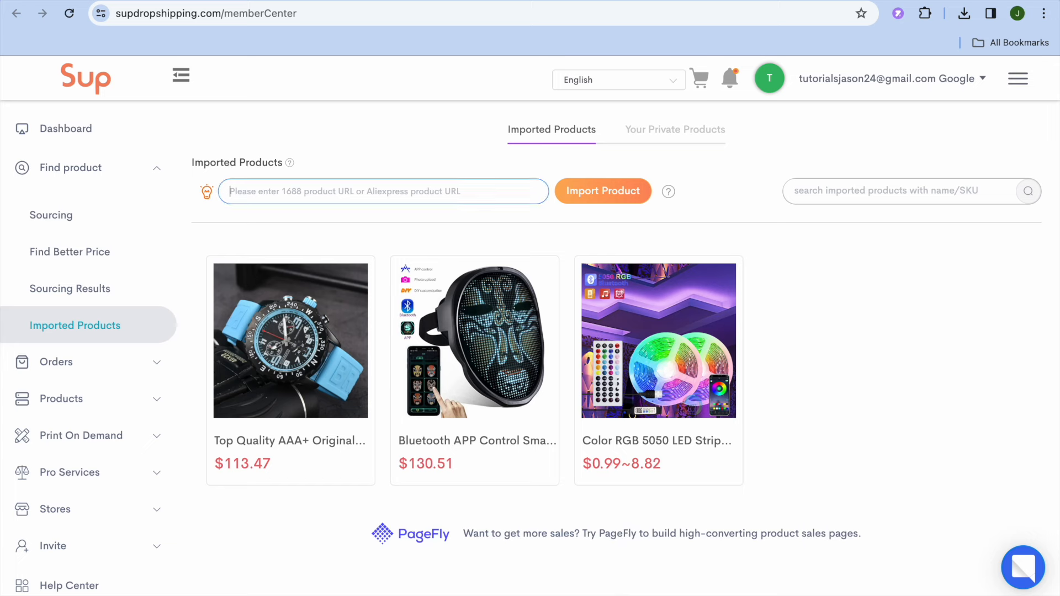
right_click(296, 193)
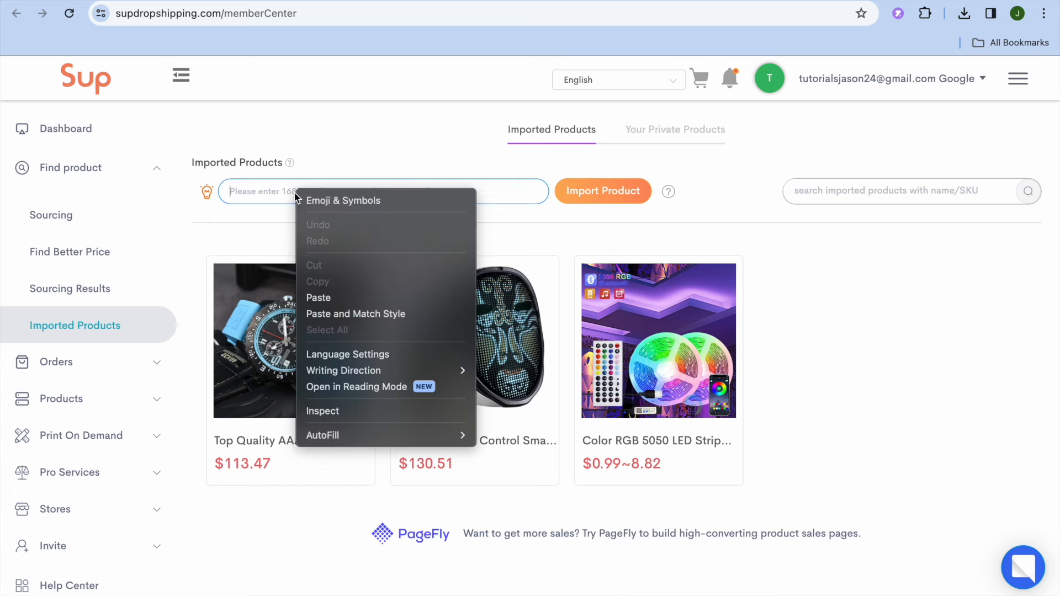
left_click(331, 295)
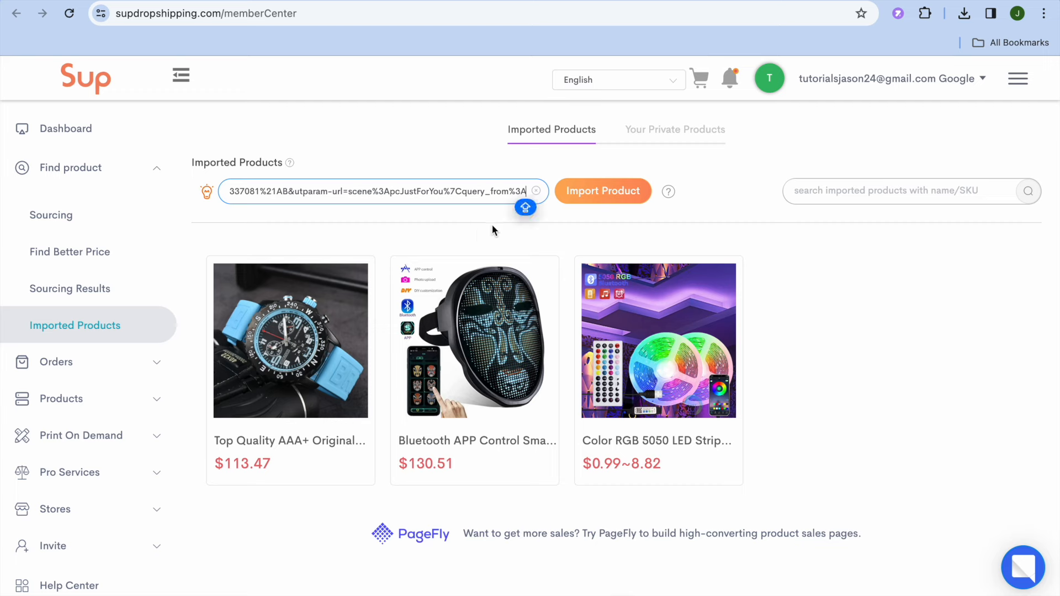
left_click(590, 199)
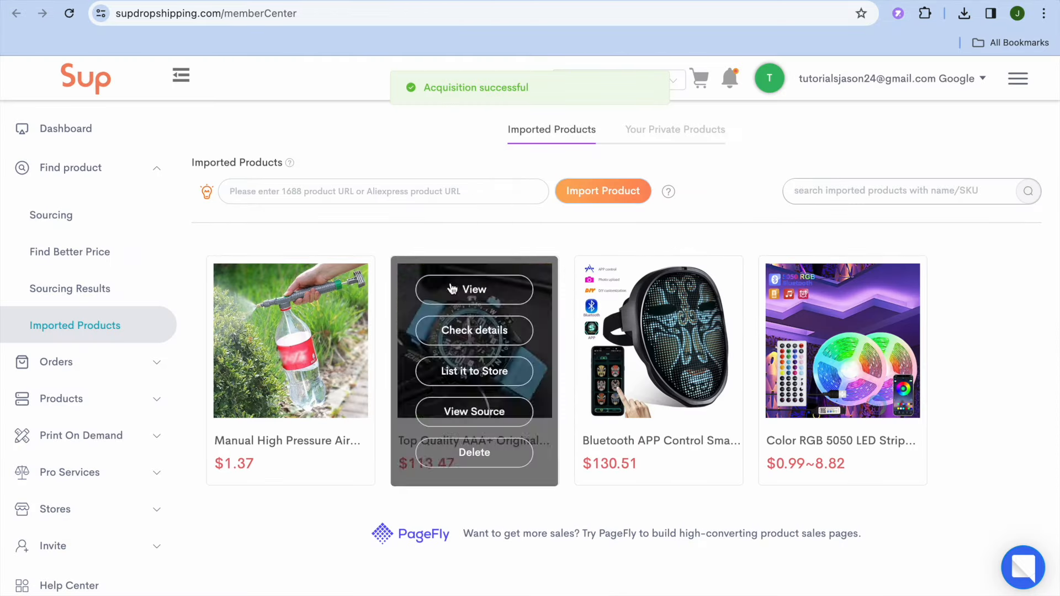
- Start a store listing for the imported Manual High Pressure Air Pump Sprayer and view its product images
mouse_move(343, 338)
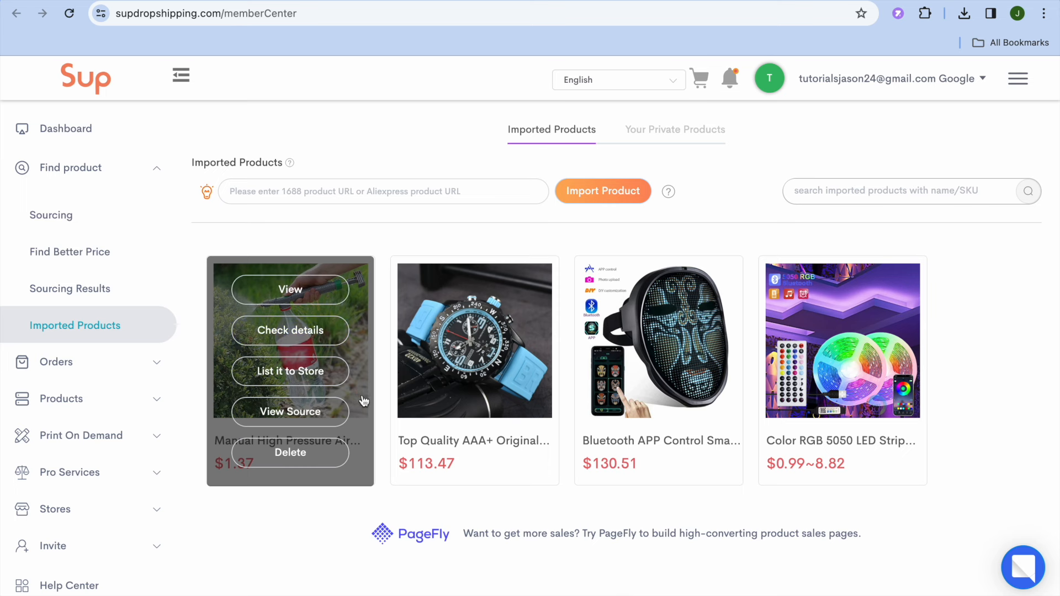
left_click(314, 381)
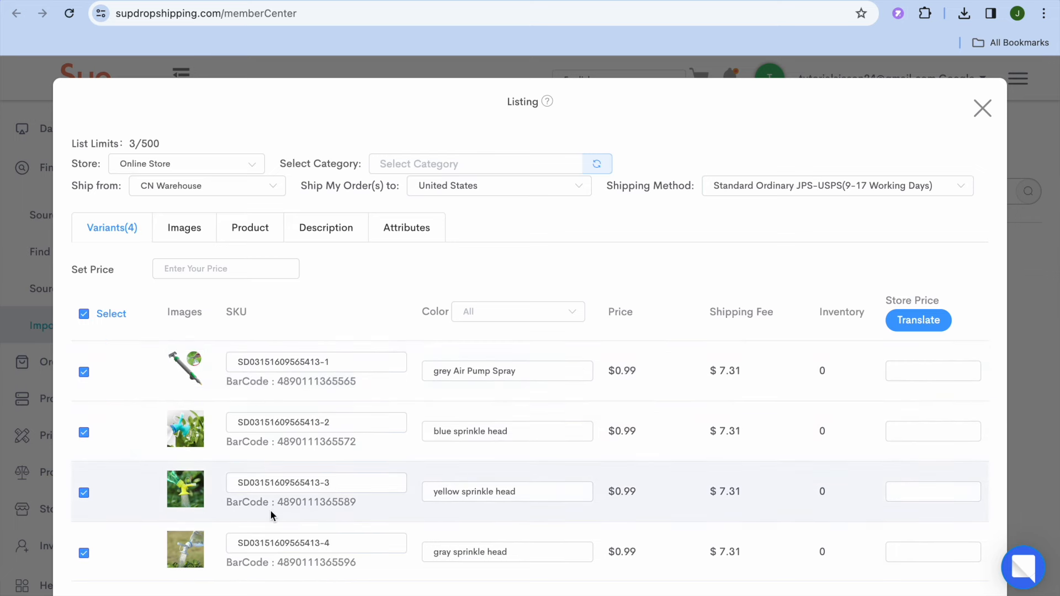
left_click(192, 230)
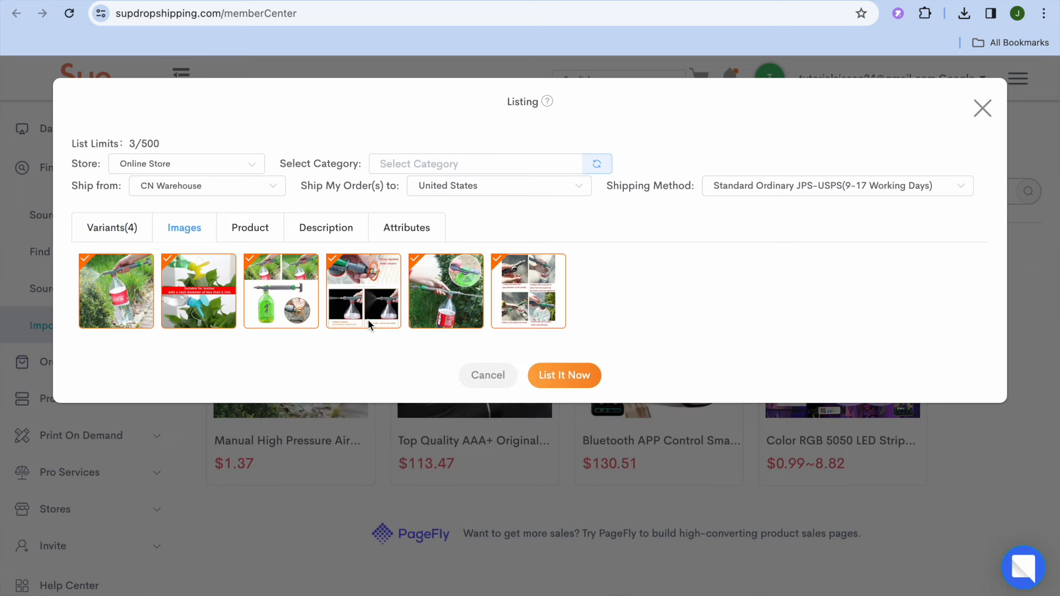
- Shorten the product title to "Manual High Pressure Air Pump Sprayer Adjustable Drink Bottle Spray" and check the description editor
left_click(261, 235)
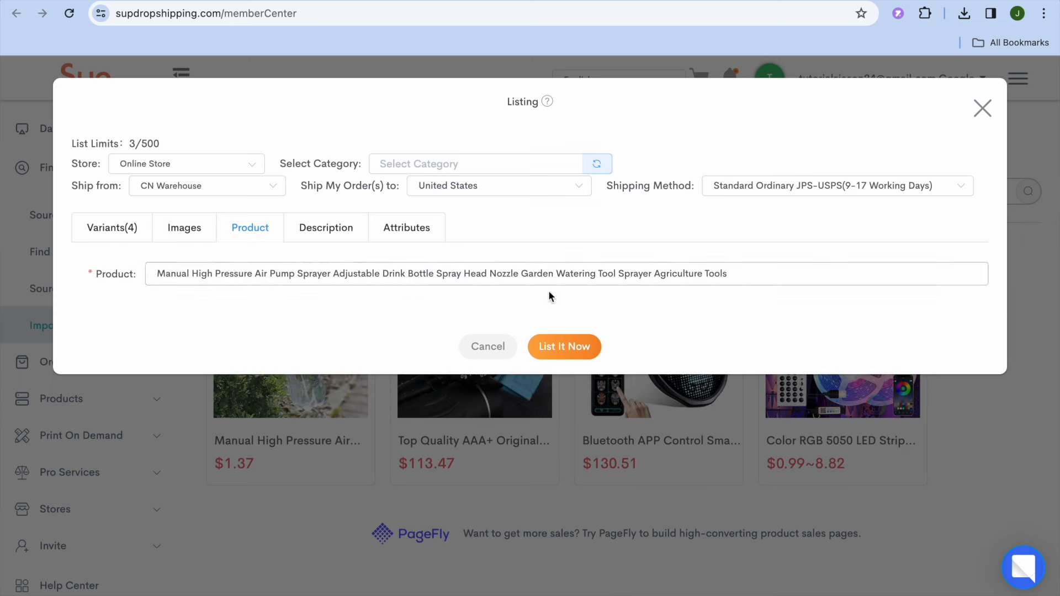
left_click(737, 278)
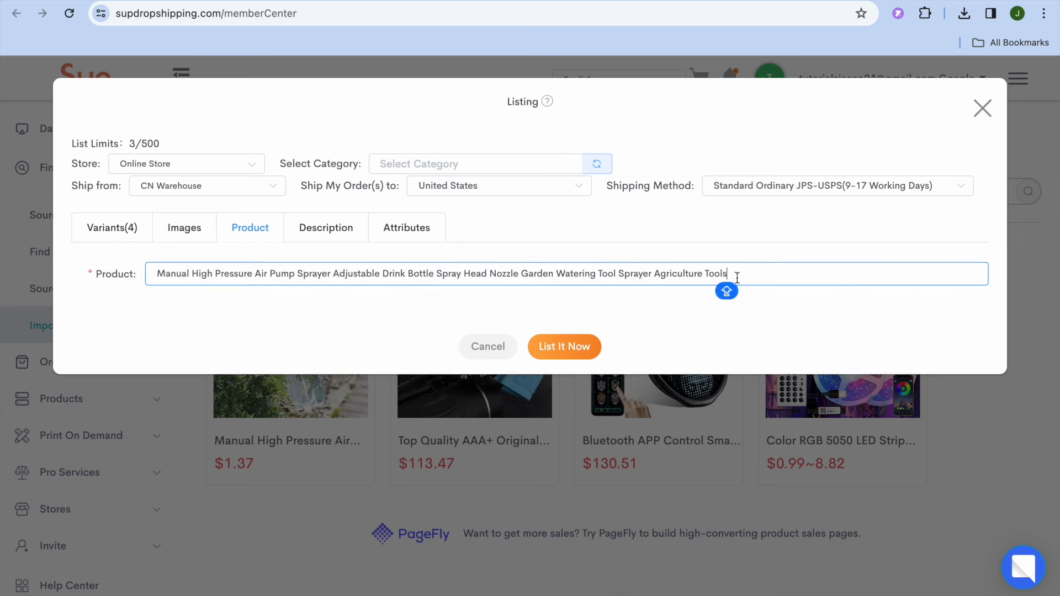
mouse_move(736, 277)
left_mouse_down()
mouse_move(398, 276)
mouse_move(497, 274)
mouse_move(462, 275)
left_mouse_up()
key("BackSpace")
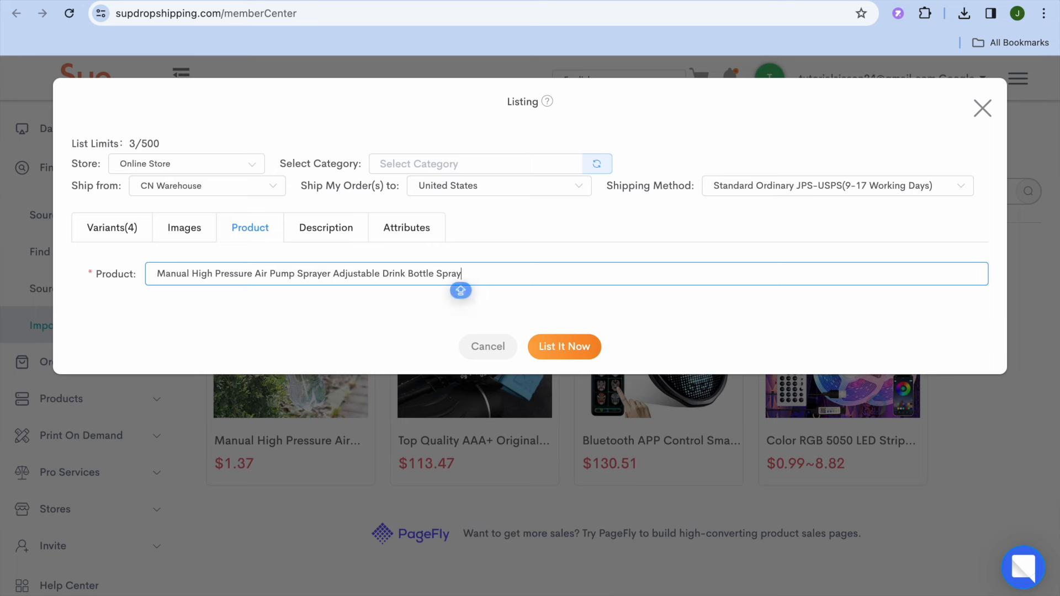
left_click(313, 228)
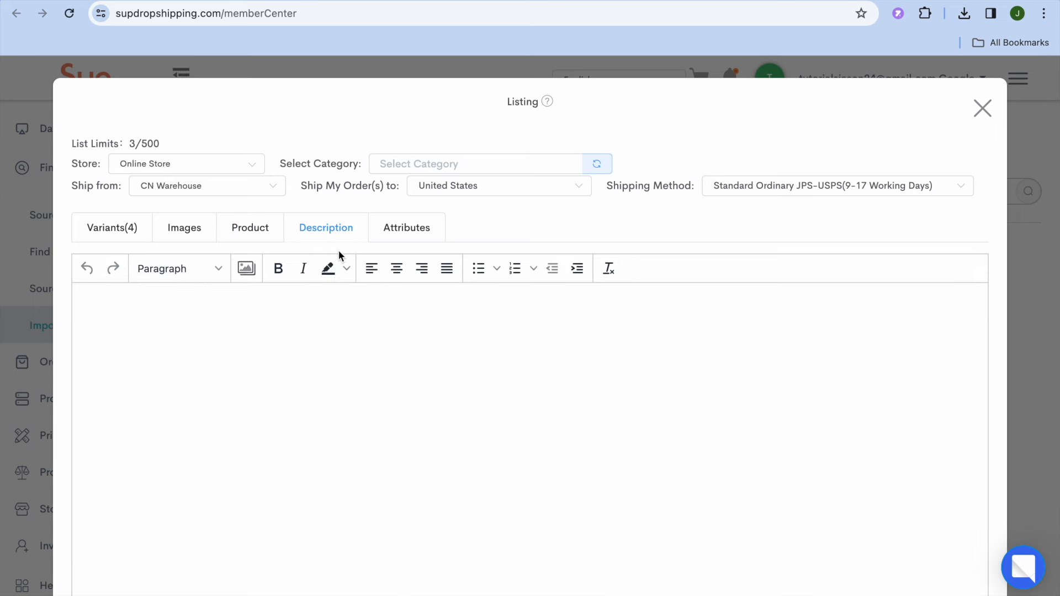
left_click(249, 232)
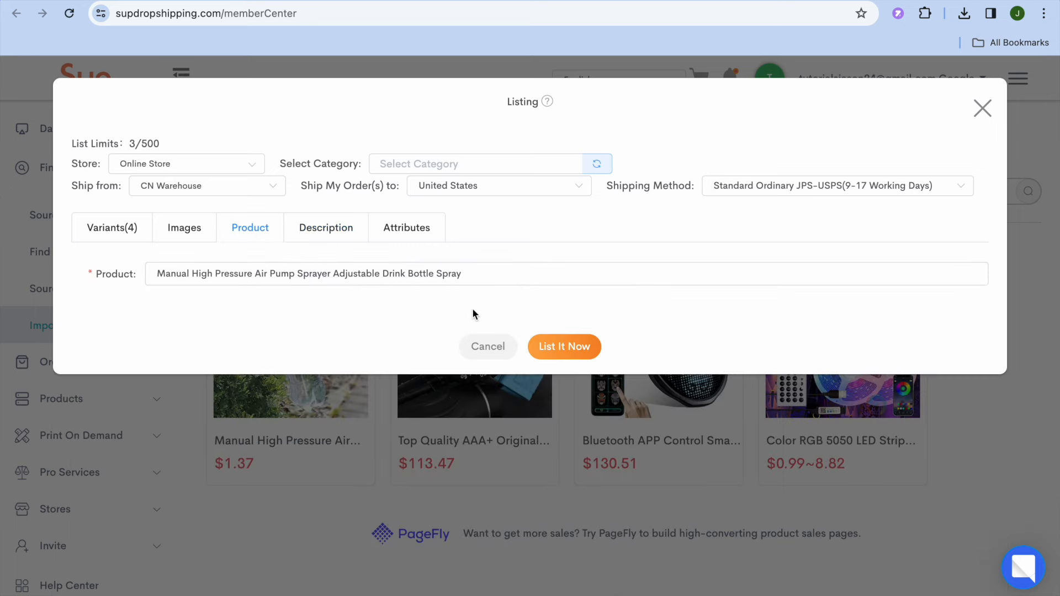
- Try to list the product, and set the selling price of all four variants to 20
left_click(552, 346)
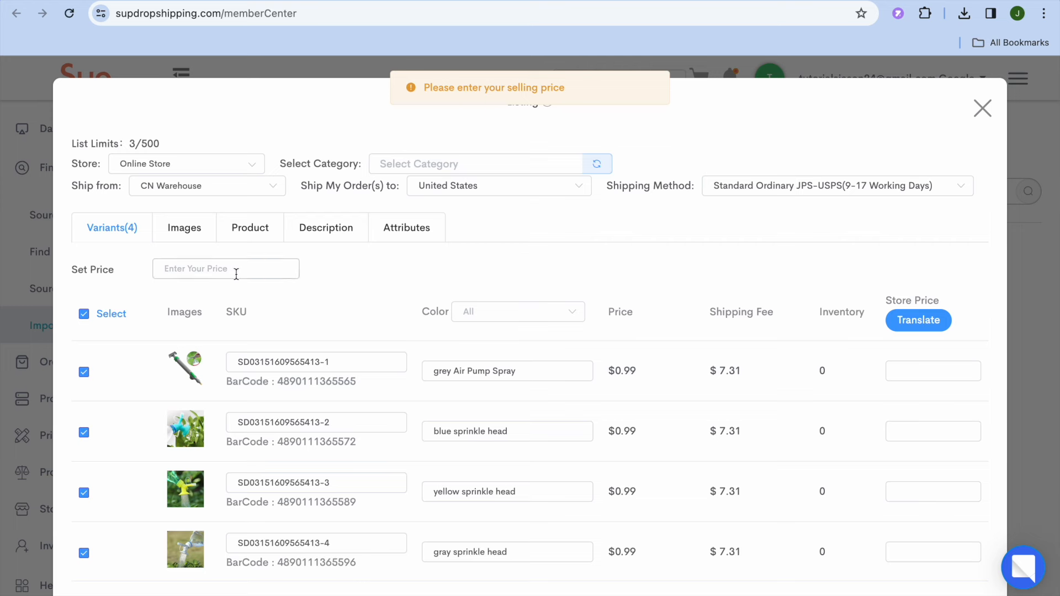
left_click(236, 274)
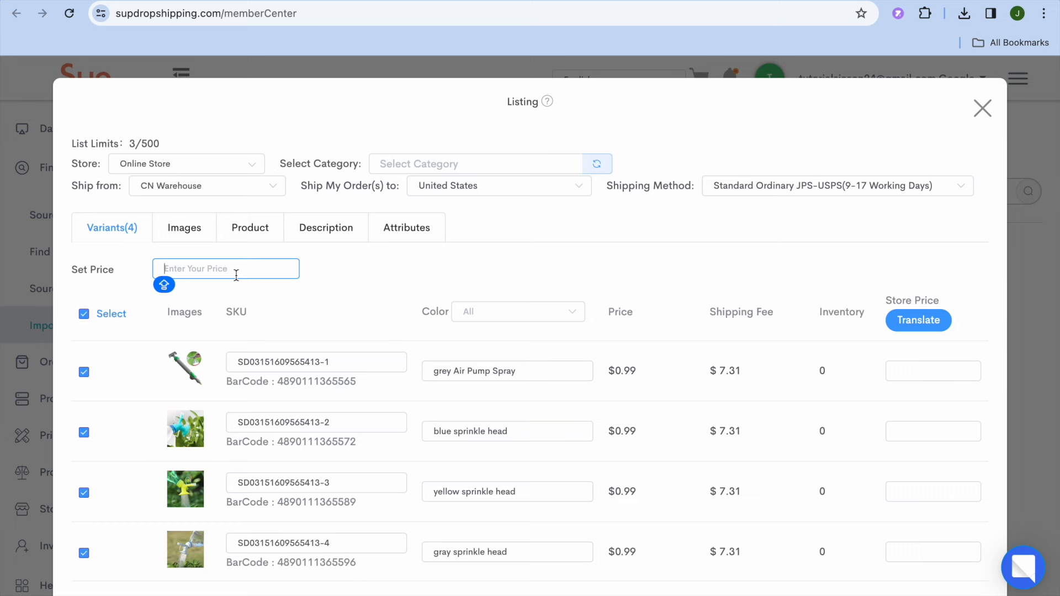
type("20")
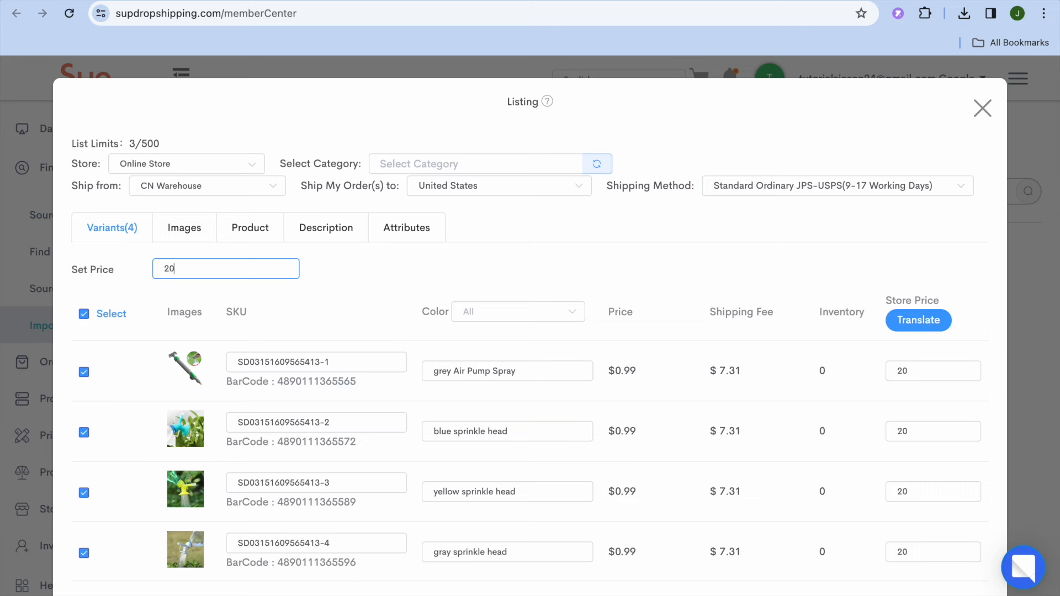
- Submit the sprayer listing to the online store and review its product page on the storefront
left_click(585, 594)
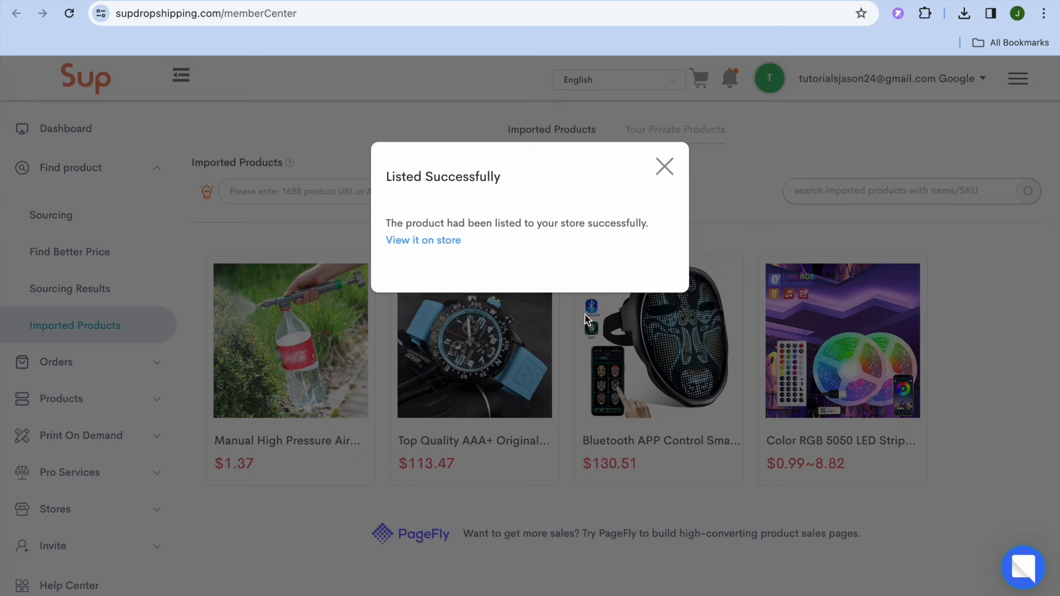
left_click(440, 241)
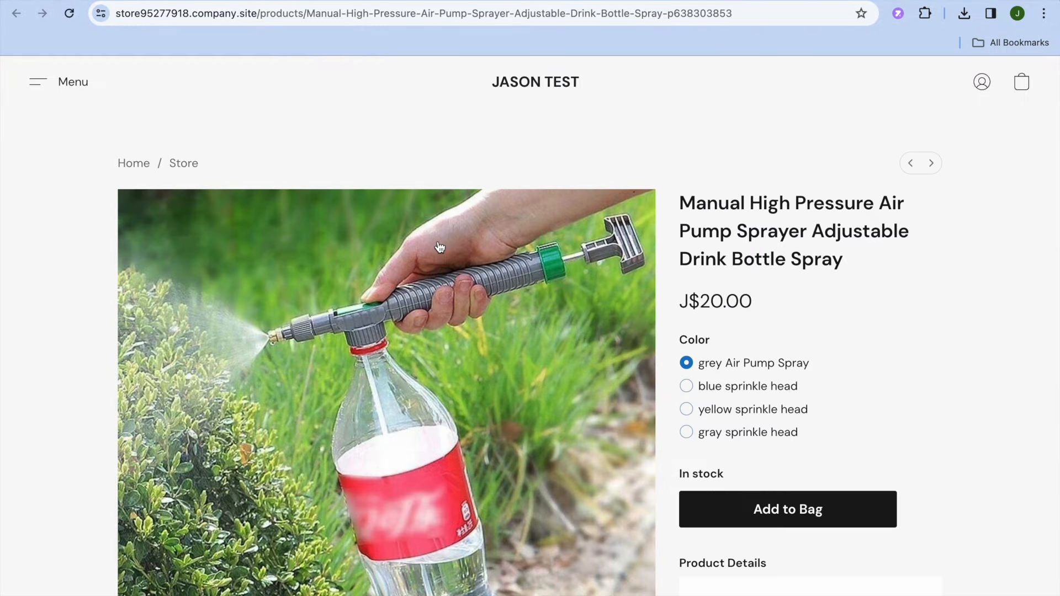
scroll(440, 246, "down", 6)
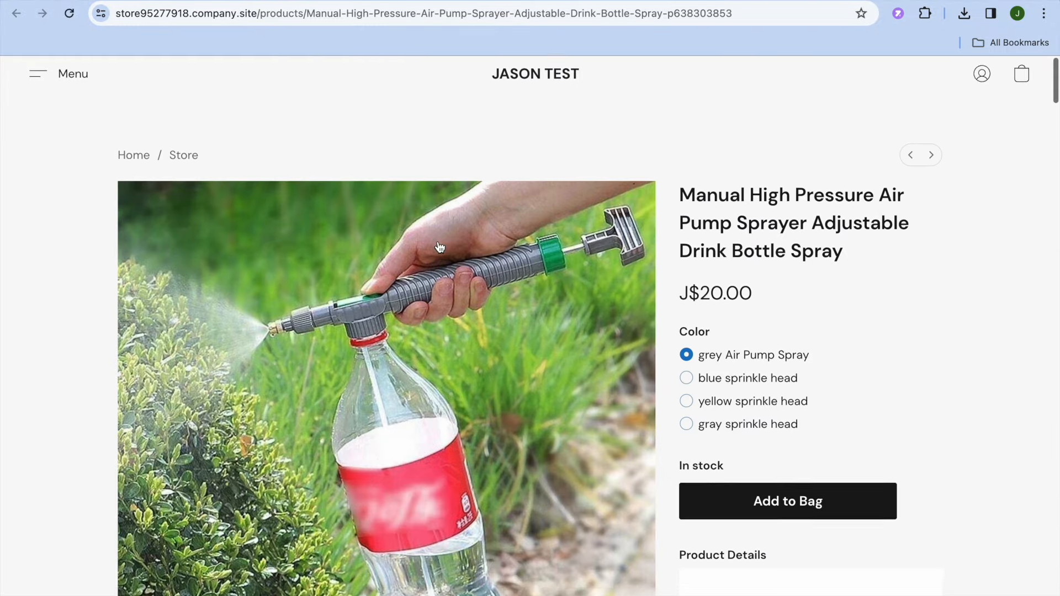
scroll(439, 246, "down", 15)
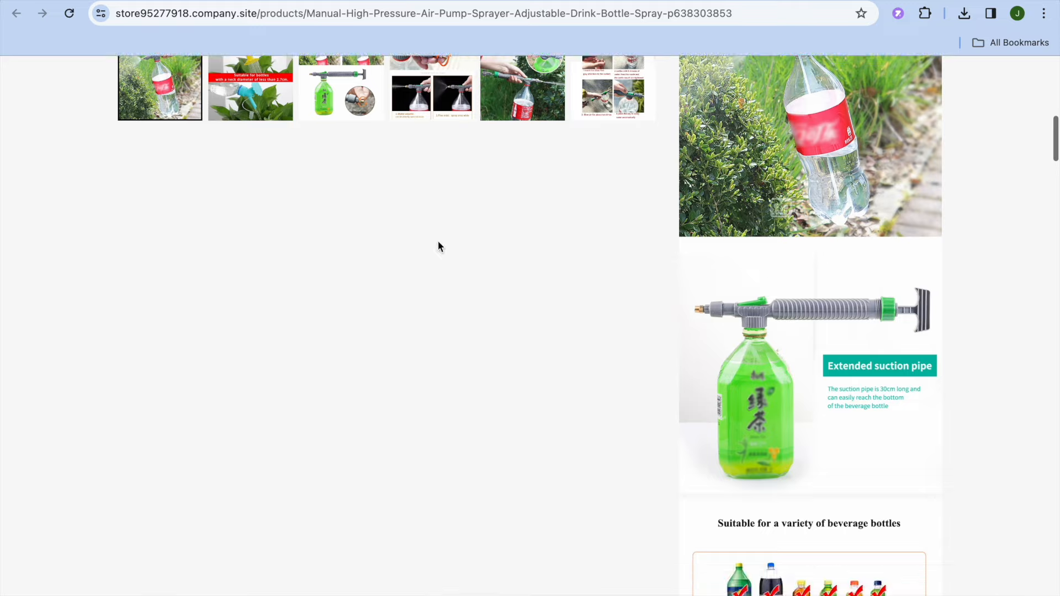
scroll(439, 246, "down", 10)
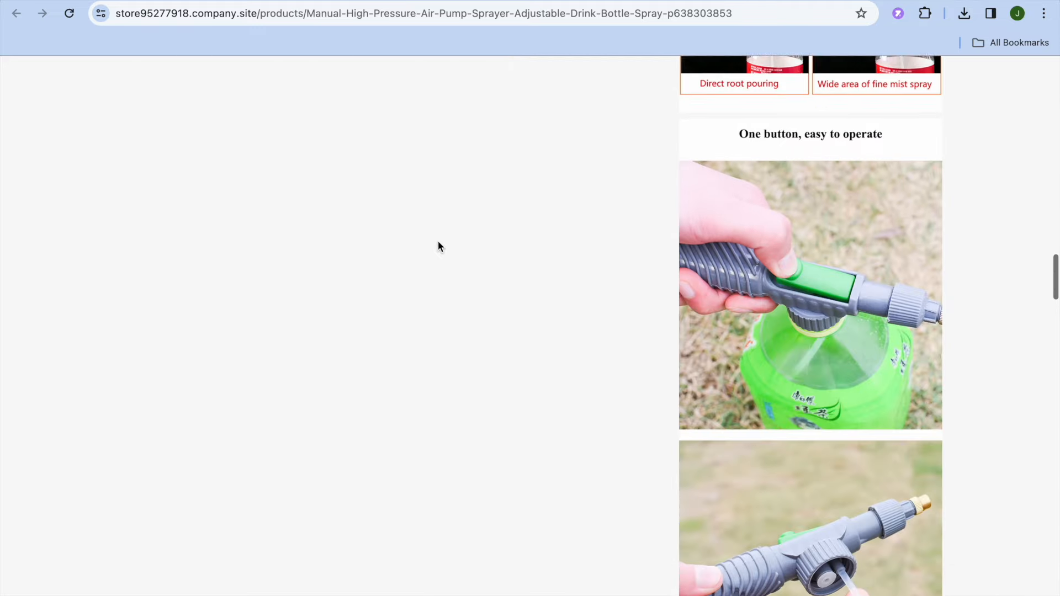
scroll(438, 246, "up", 20)
scroll(439, 245, "up", 9)
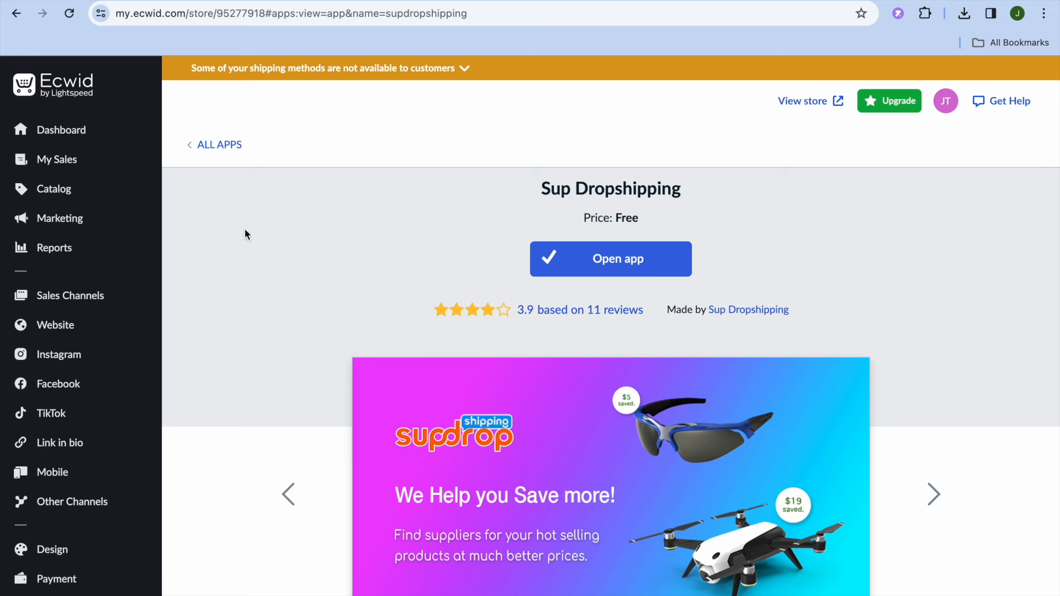
- Return to the Ecwid admin, open the catalog's product list and look through the listed products
mouse_move(125, 187)
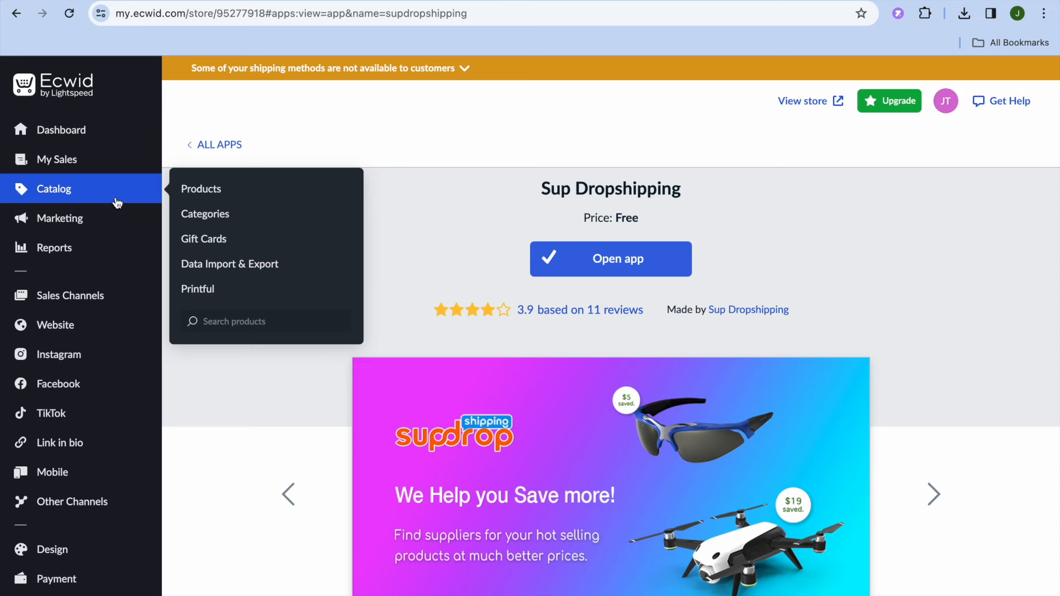
left_click(202, 189)
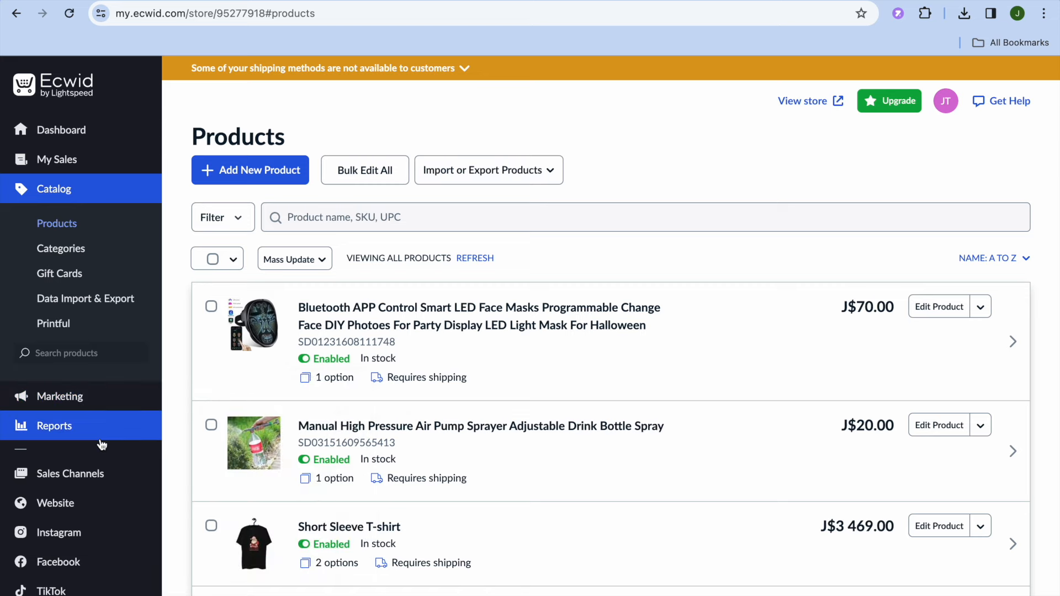
scroll(101, 445, "down", 4)
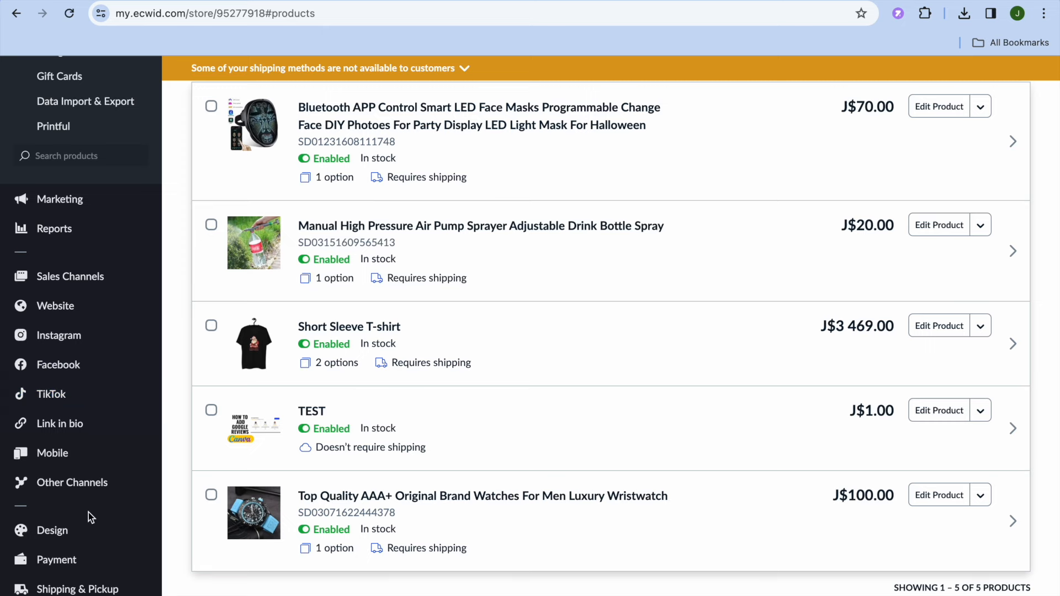
- Open the store's design settings, preview the Medium and Small image and video sizes, and select Large again
left_click(83, 540)
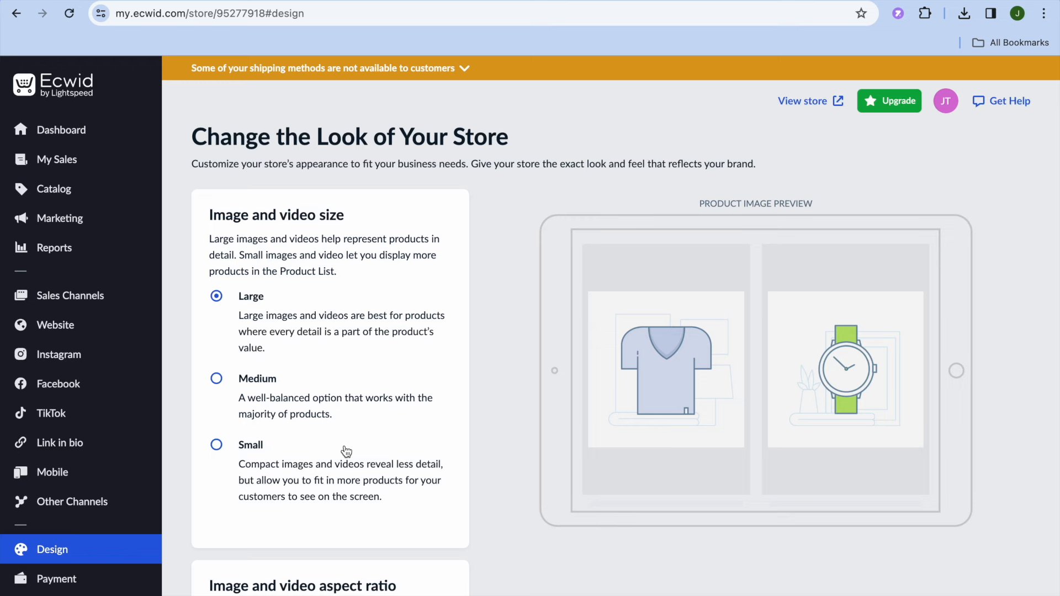
scroll(511, 376, "down", 3)
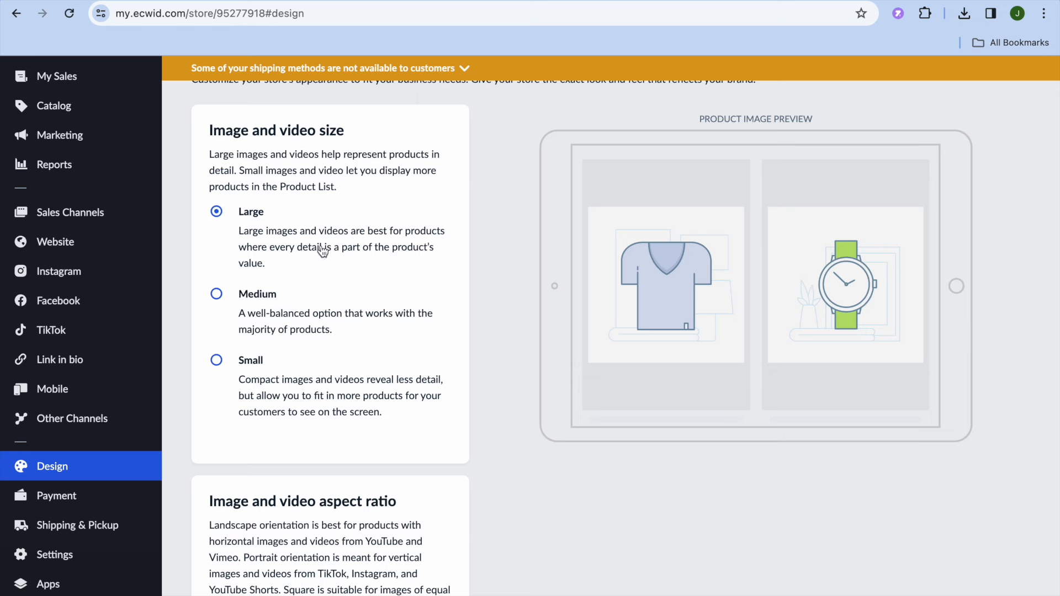
left_click(266, 317)
left_click(237, 372)
left_click(266, 233)
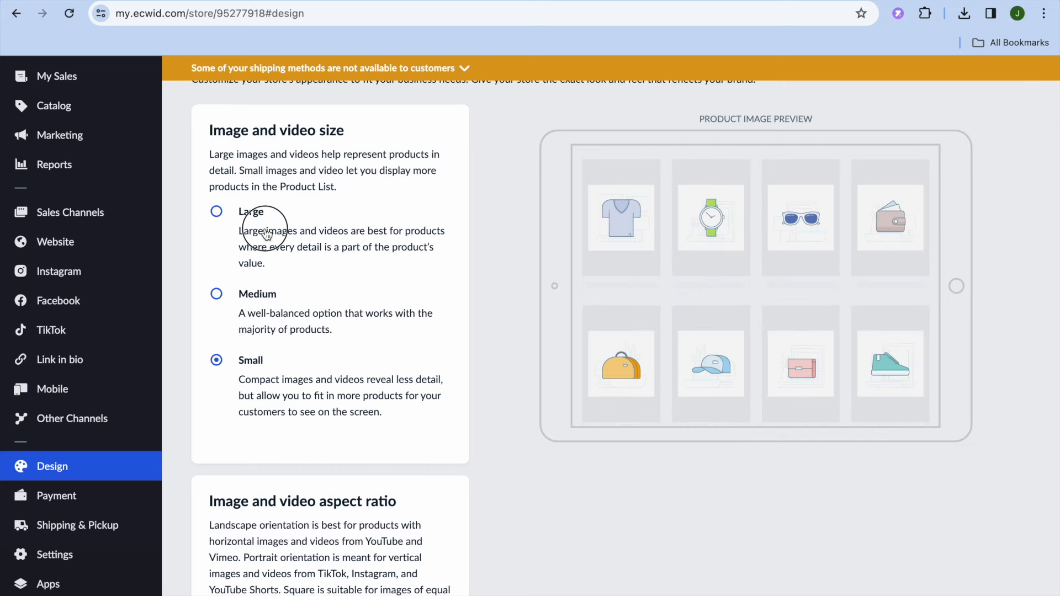
- Examine the image aspect ratio and Product Card layout settings, including the display options for the product name
scroll(332, 319, "down", 5)
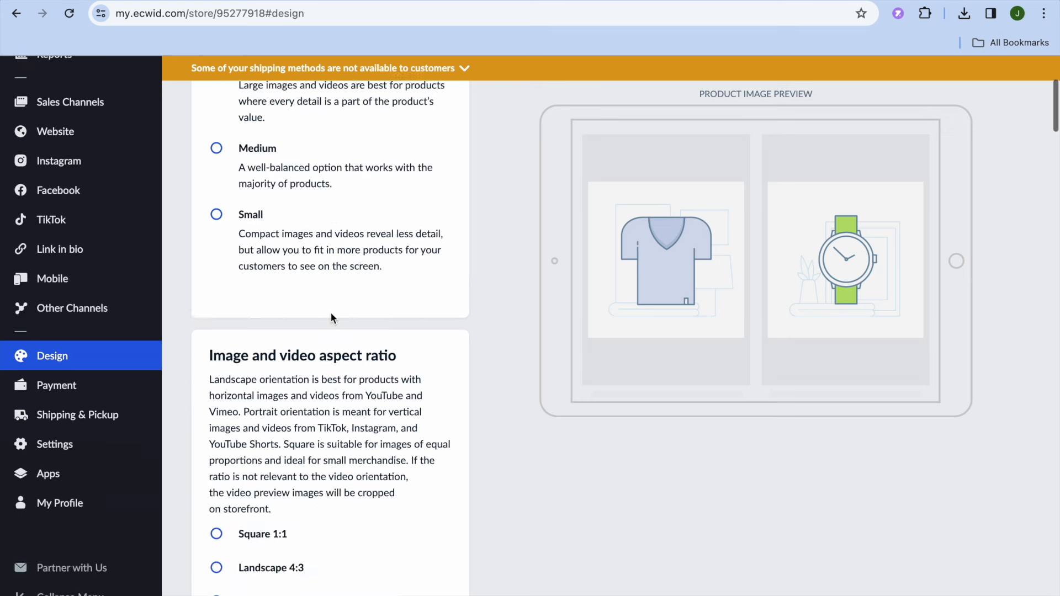
scroll(331, 313, "down", 3)
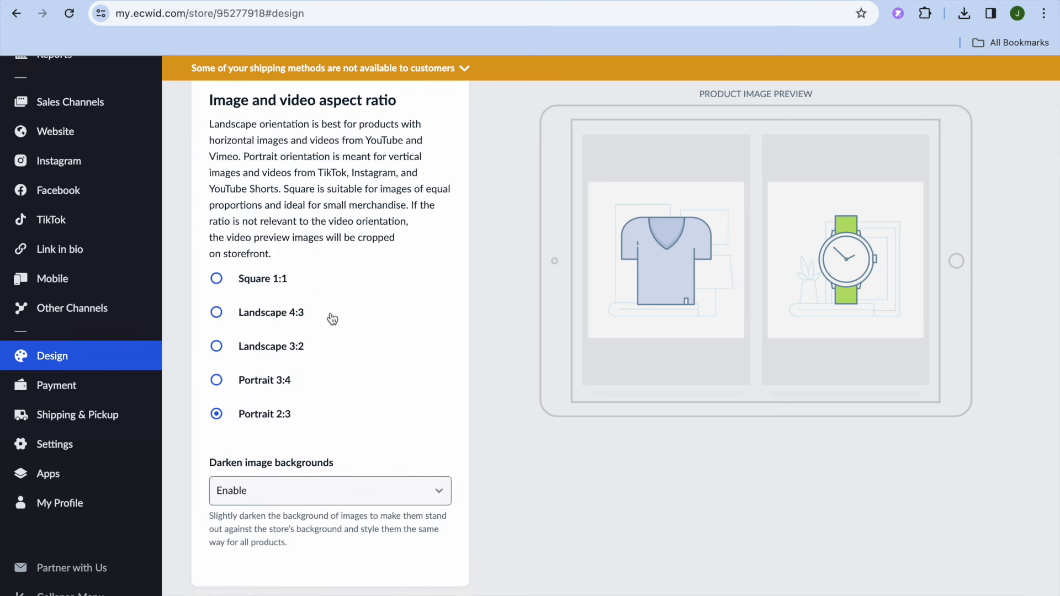
scroll(332, 319, "down", 6)
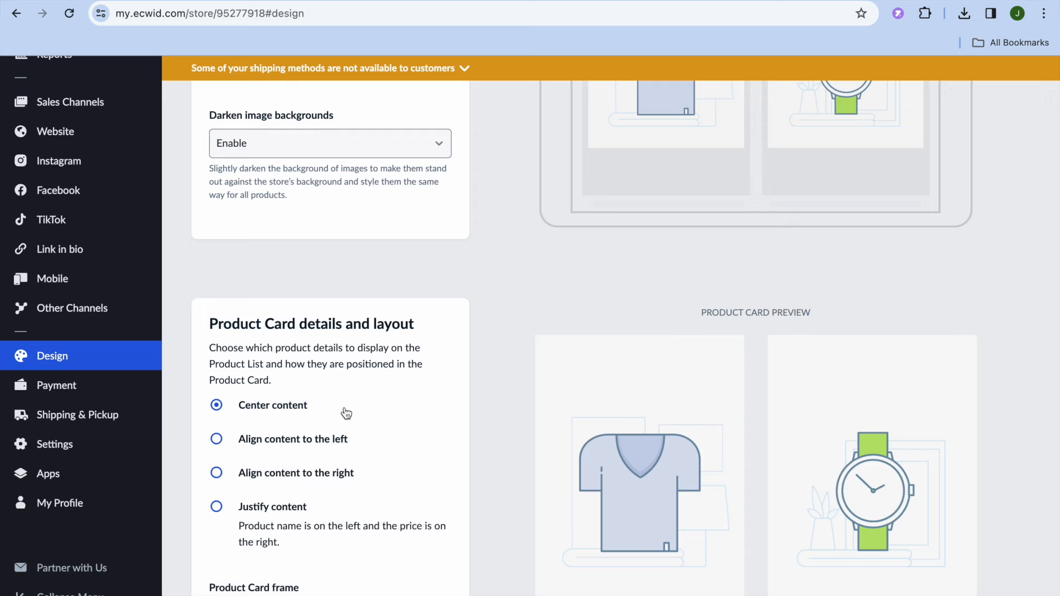
scroll(347, 413, "down", 6)
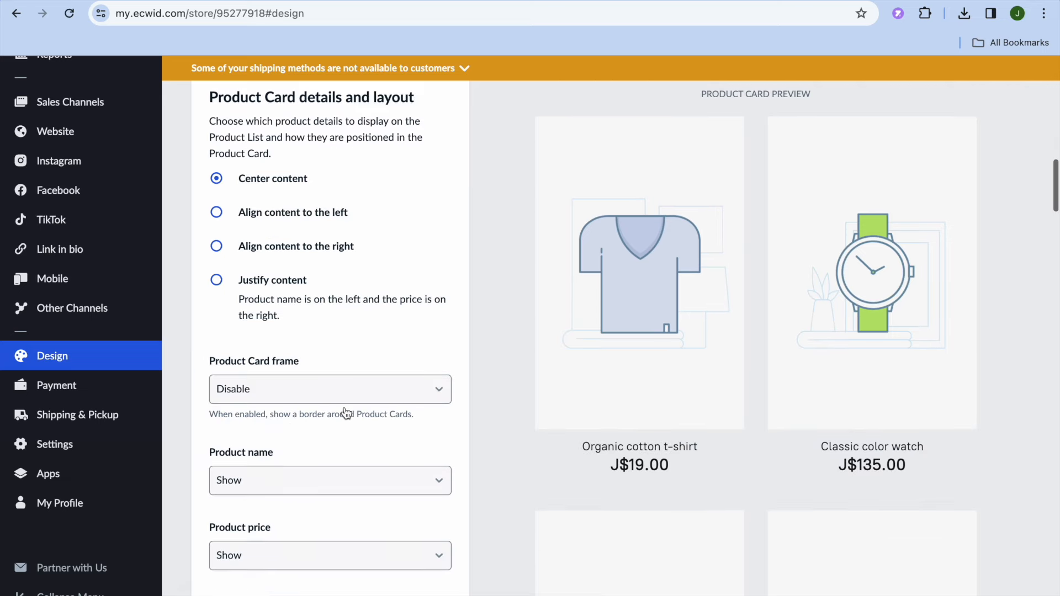
scroll(345, 408, "down", 4)
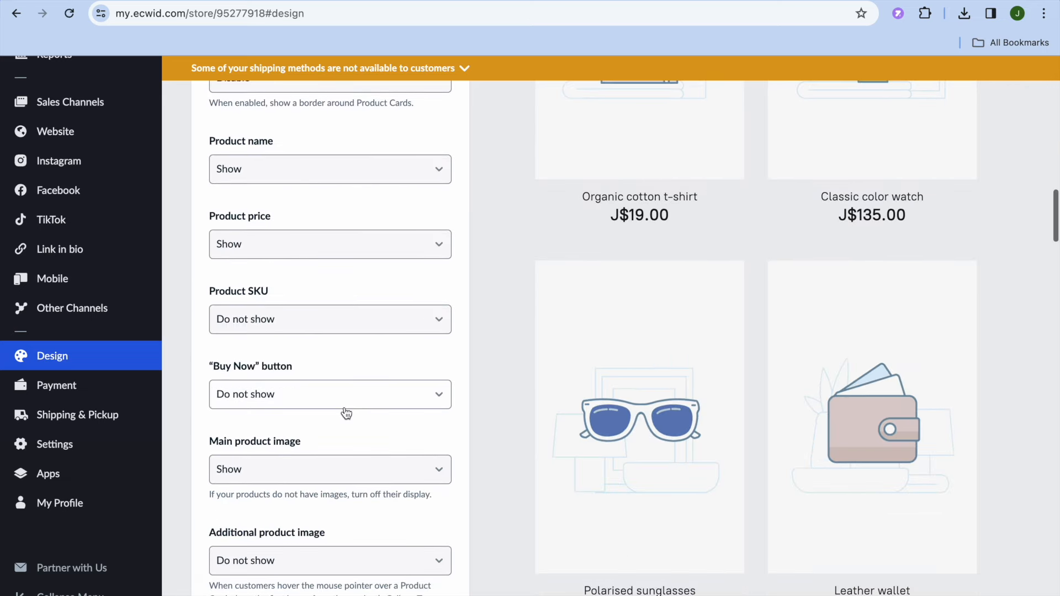
scroll(343, 411, "up", 1)
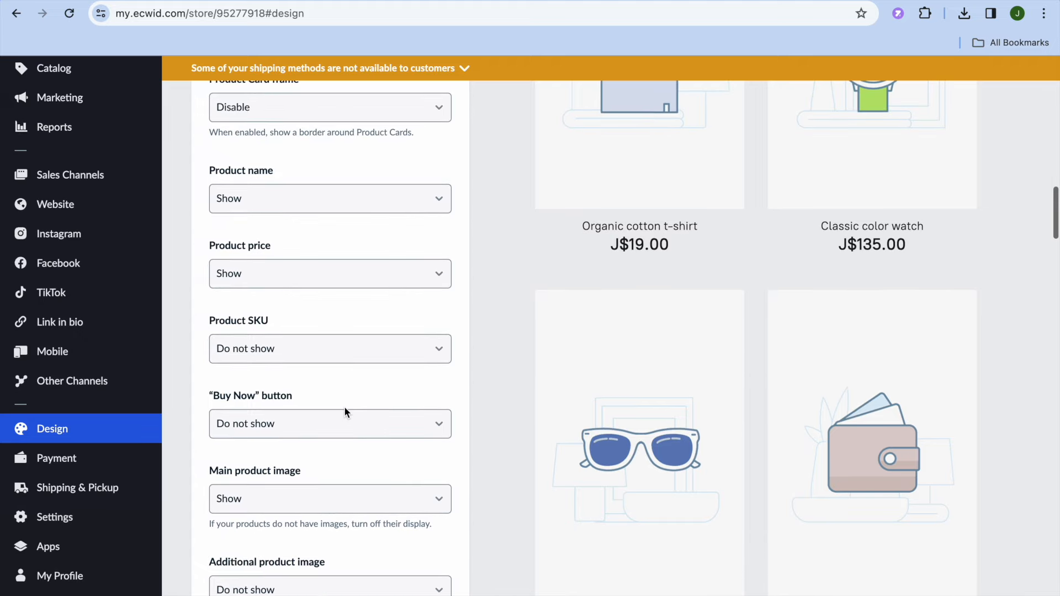
left_click(420, 203)
left_click(419, 203)
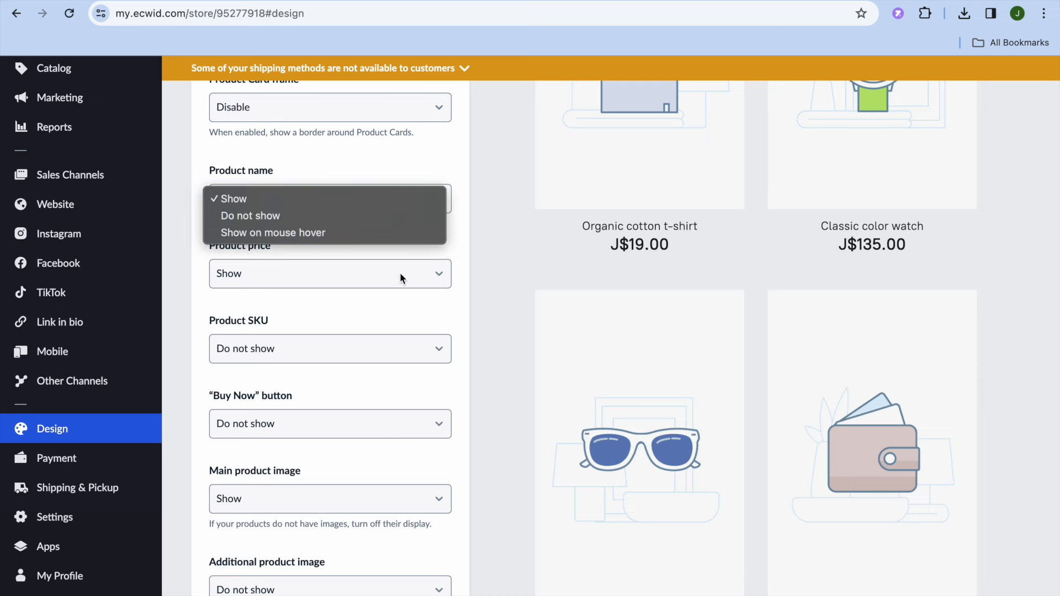
left_click(397, 305)
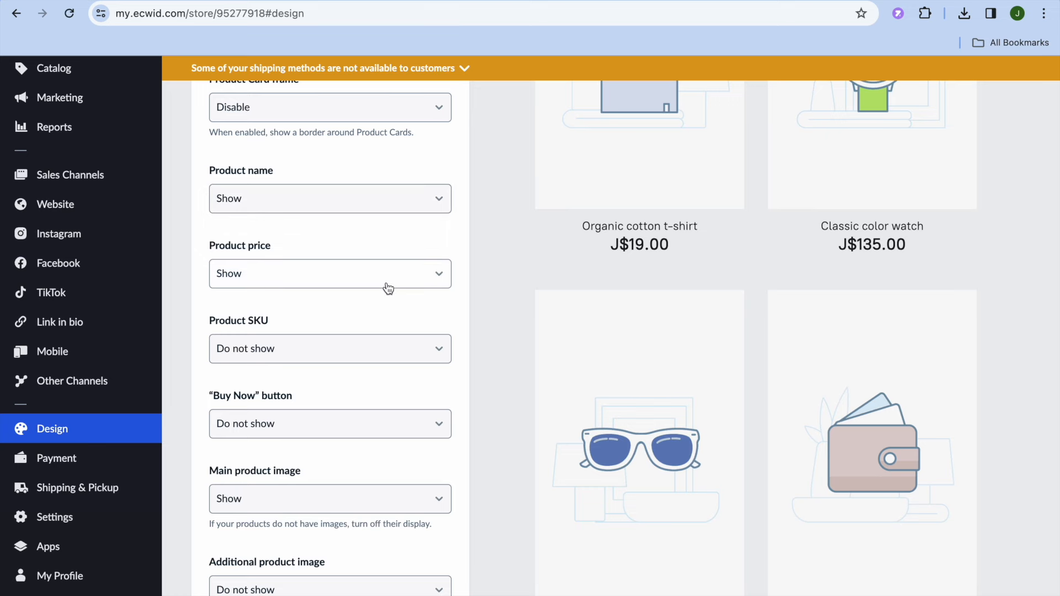
- Set the "Buy Now" button on product cards to Show and look through the category name and product page layout settings
scroll(378, 396, "down", 4)
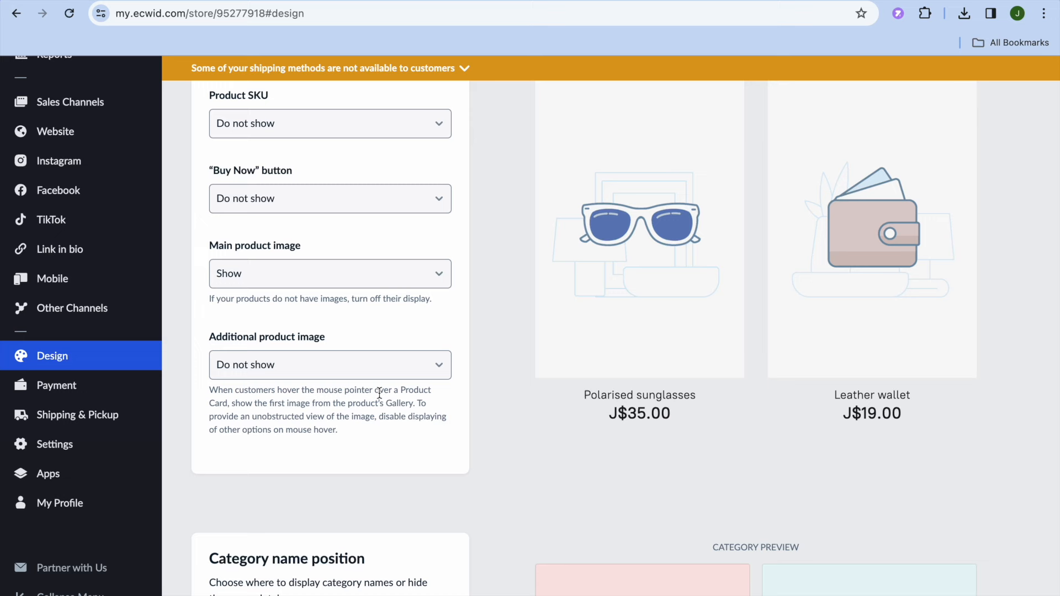
left_click(436, 205)
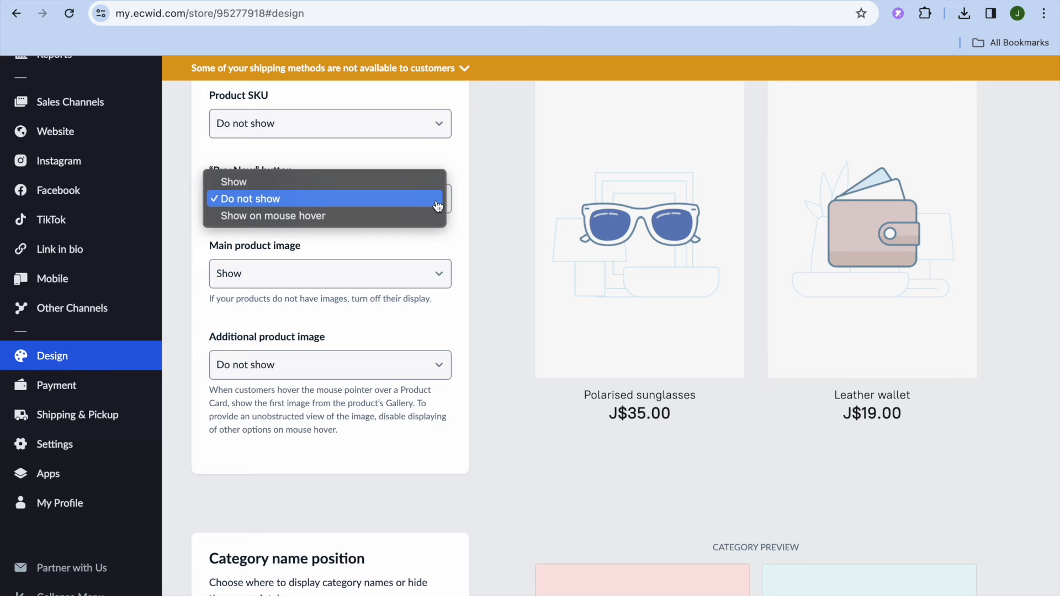
left_click(420, 182)
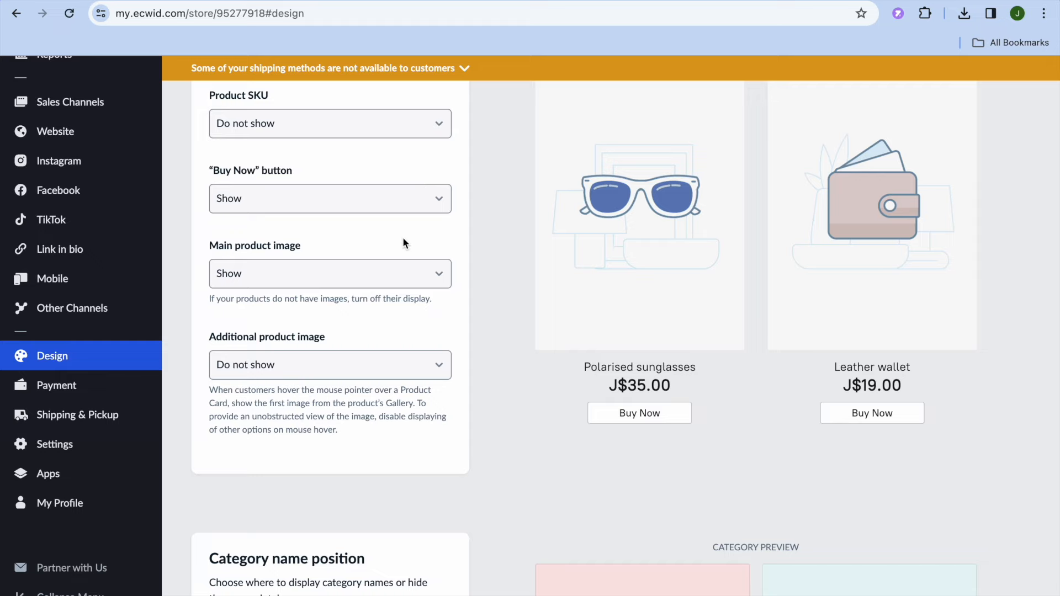
scroll(376, 441, "down", 10)
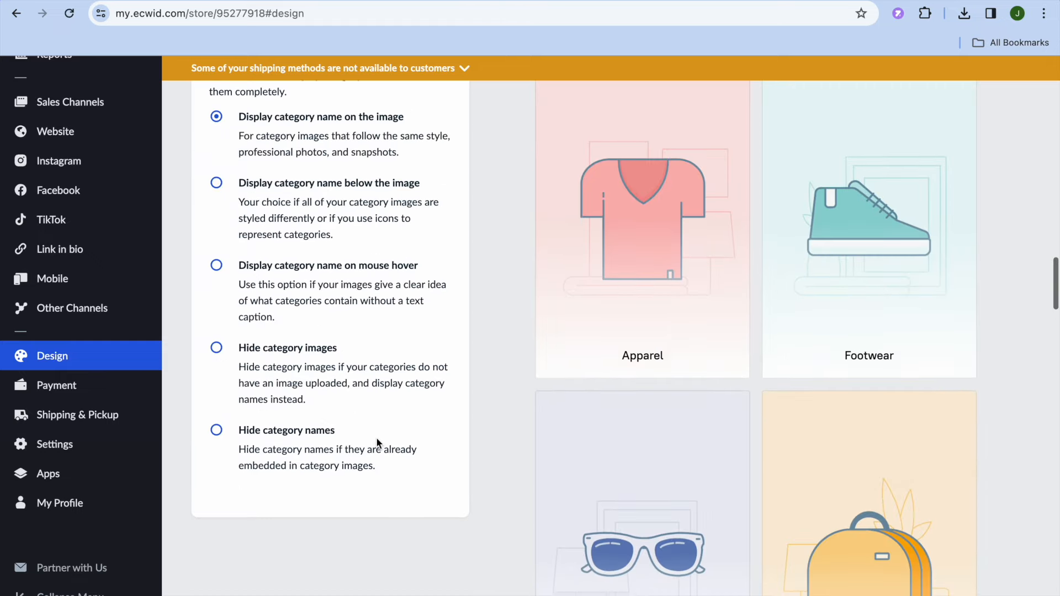
scroll(378, 444, "down", 15)
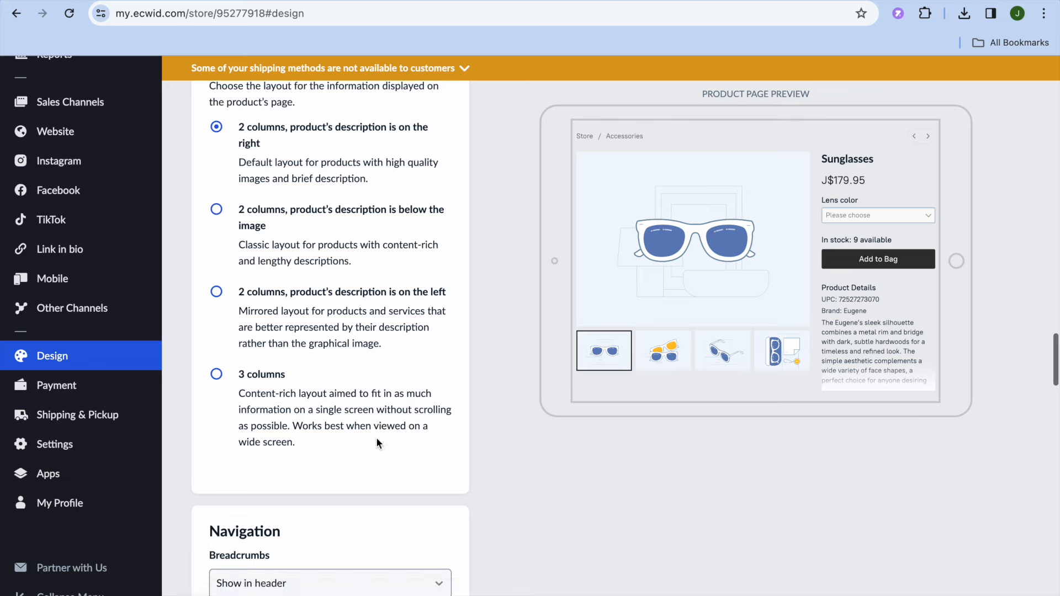
scroll(378, 444, "down", 15)
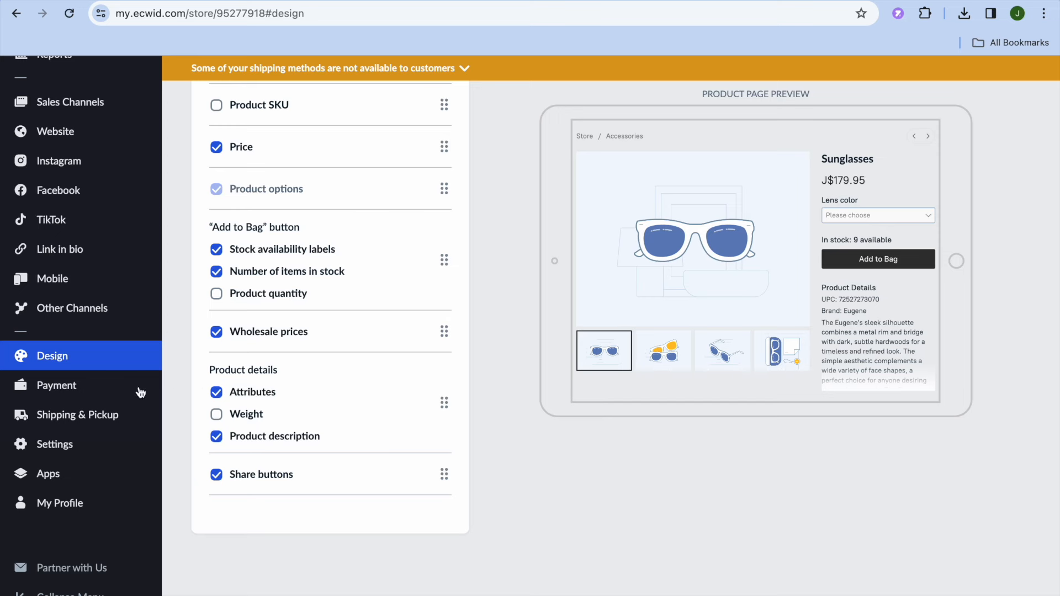
- Open the store's payment settings and examine the available methods, including the online payment options for Jamaica
left_click(84, 388)
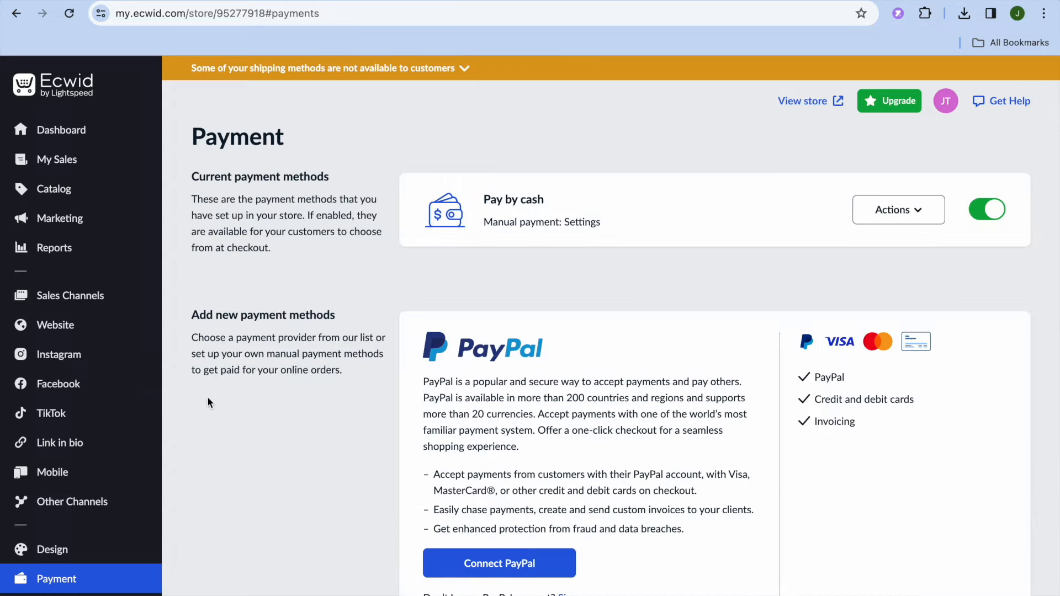
scroll(207, 396, "down", 5)
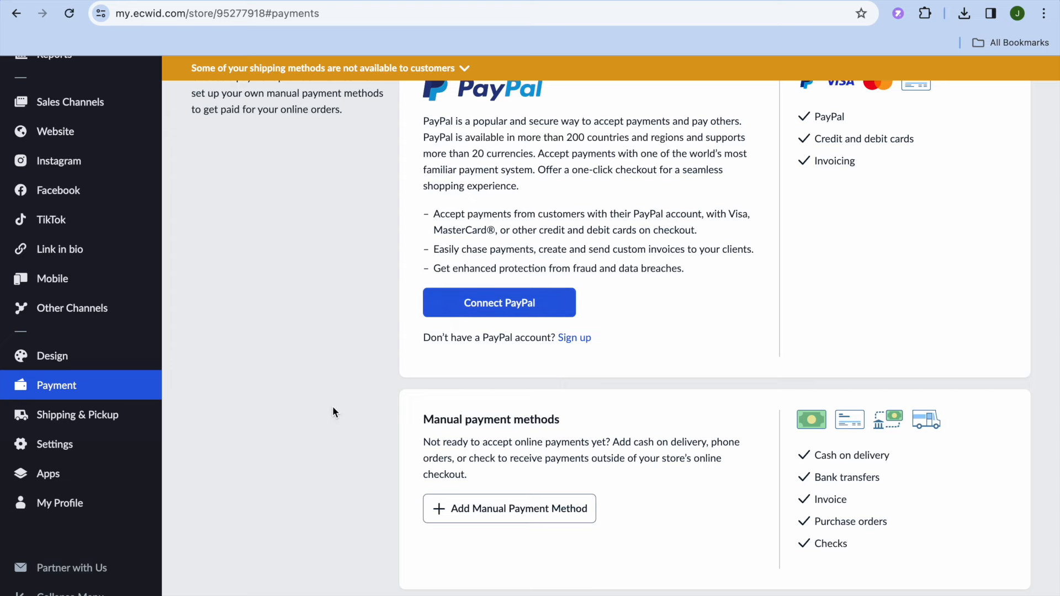
scroll(333, 409, "down", 5)
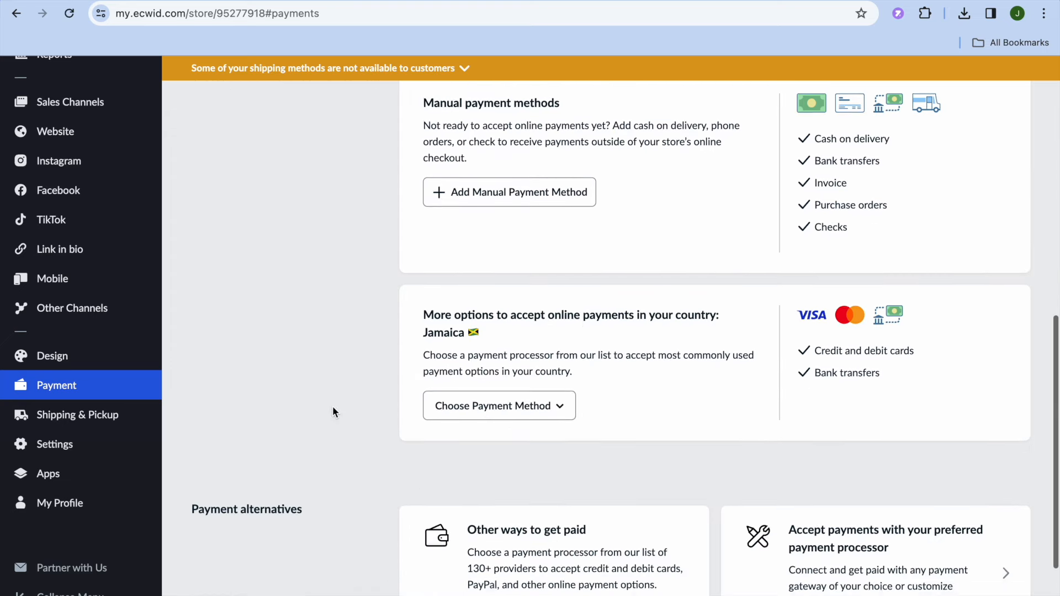
scroll(333, 410, "down", 2)
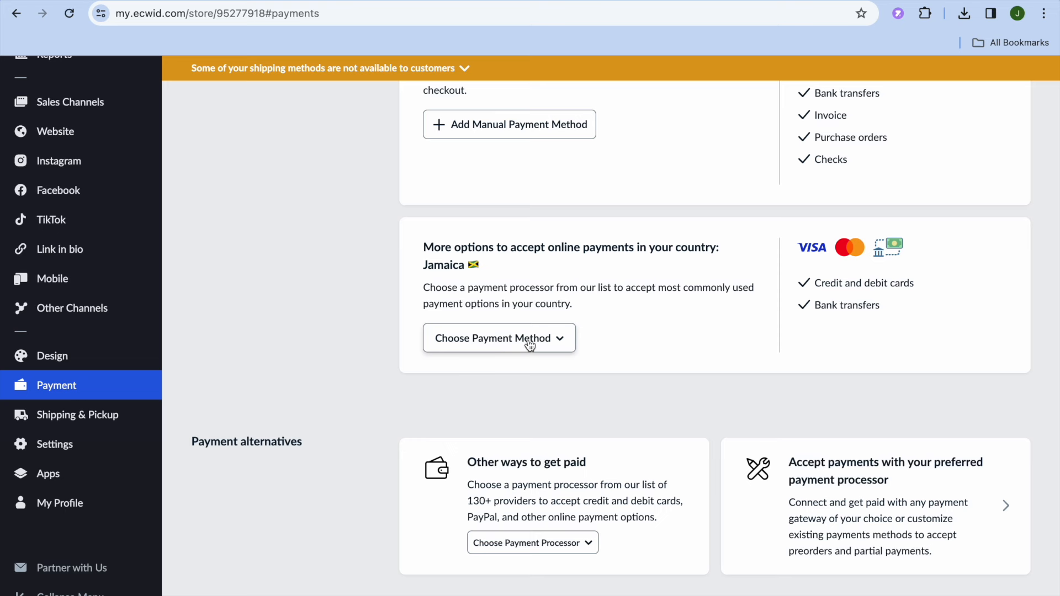
left_click(554, 340)
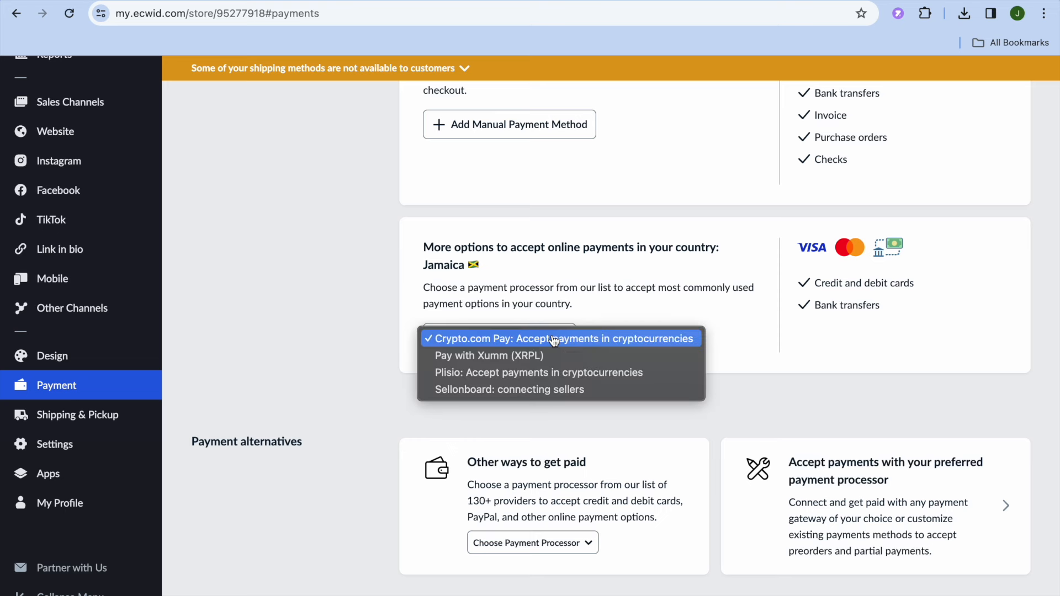
left_click(308, 339)
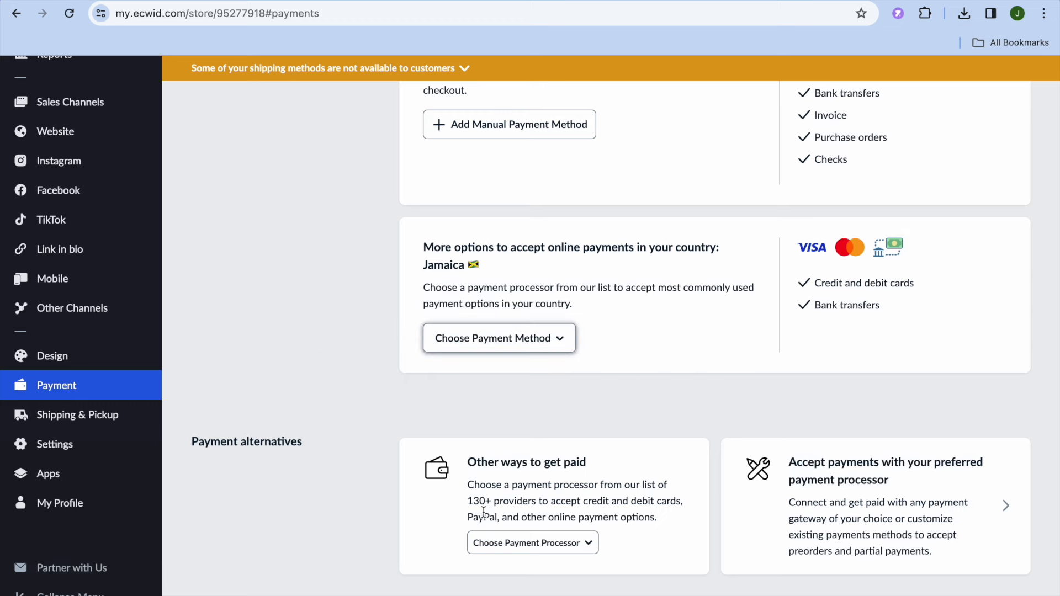
- Browse the list of alternative payment processors under other ways to get paid
left_click(544, 545)
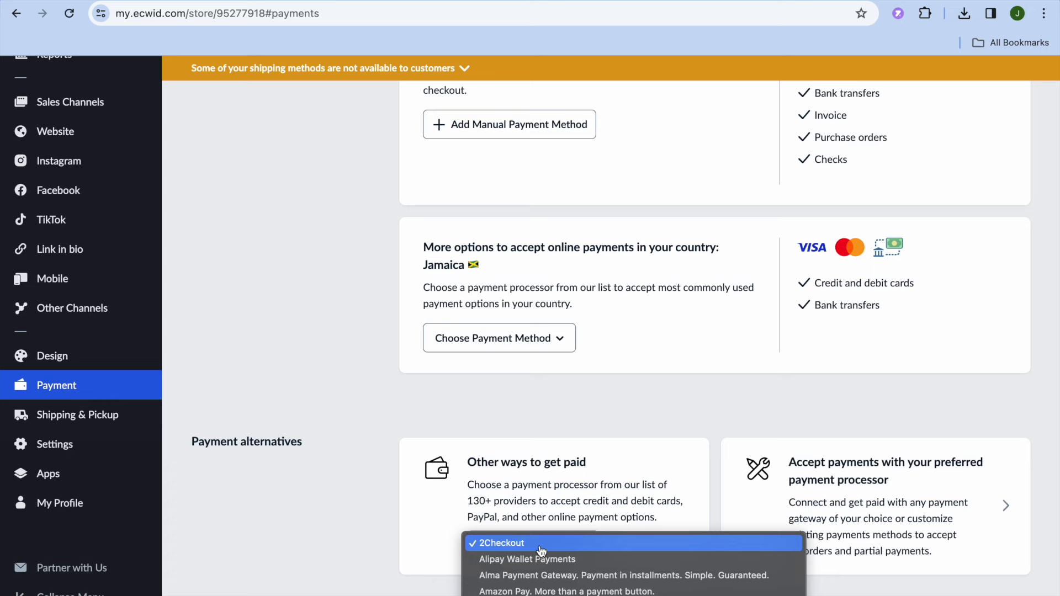
scroll(539, 576, "down", 5)
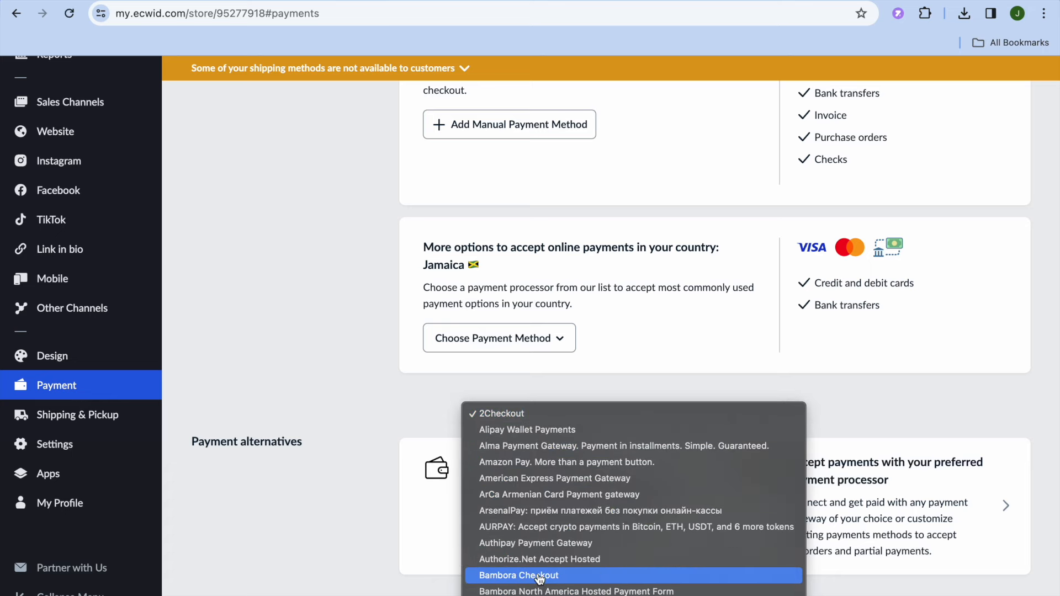
scroll(540, 576, "down", 10)
scroll(539, 577, "down", 10)
scroll(538, 578, "down", 10)
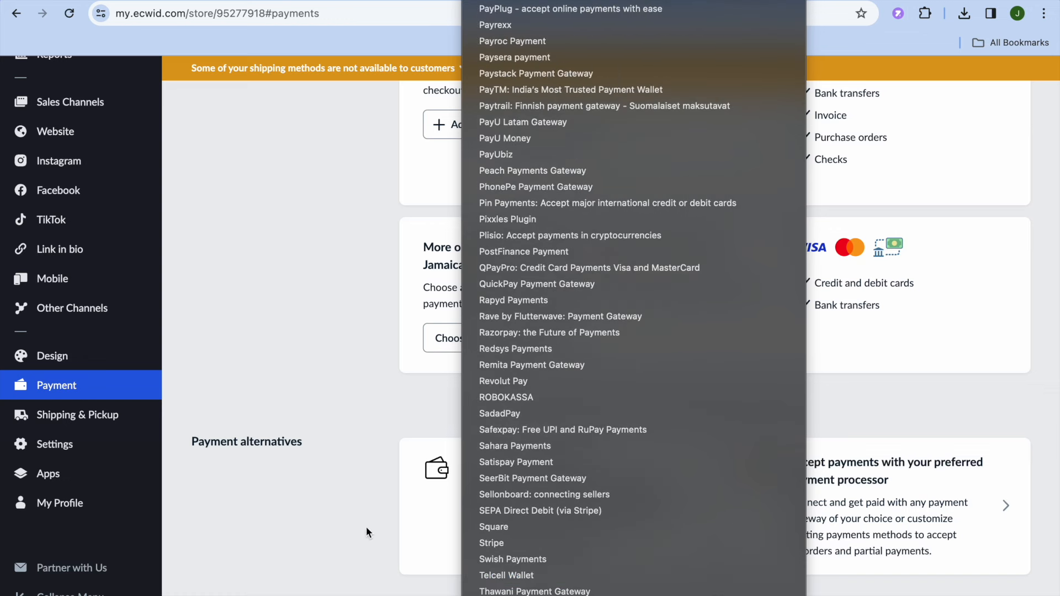
- Close the list of alternative payment processors and look over the rest of the payment settings page
left_click(367, 533)
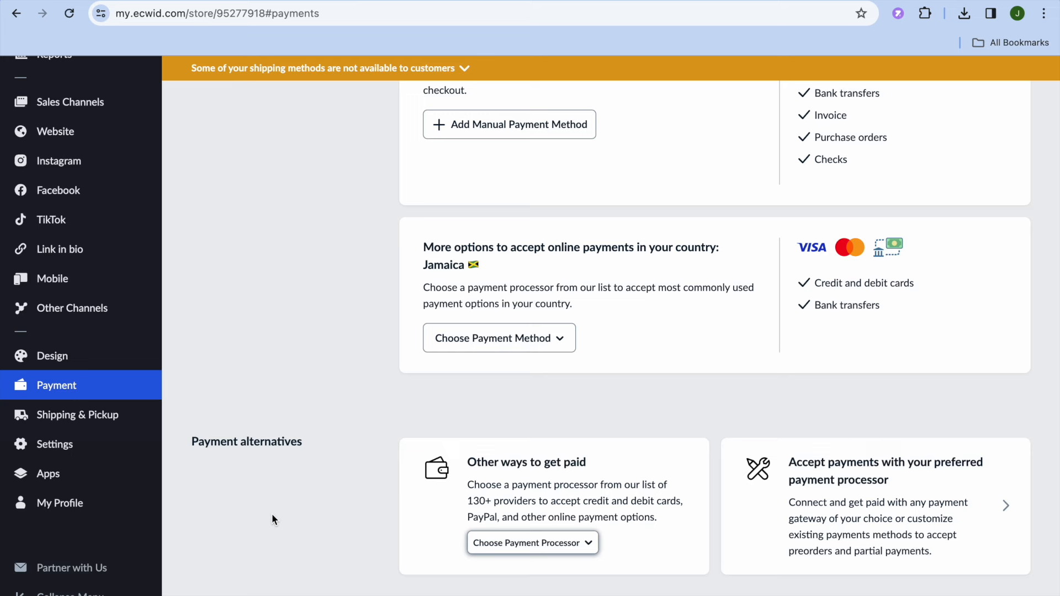
scroll(272, 520, "up", 1)
scroll(272, 515, "down", 3)
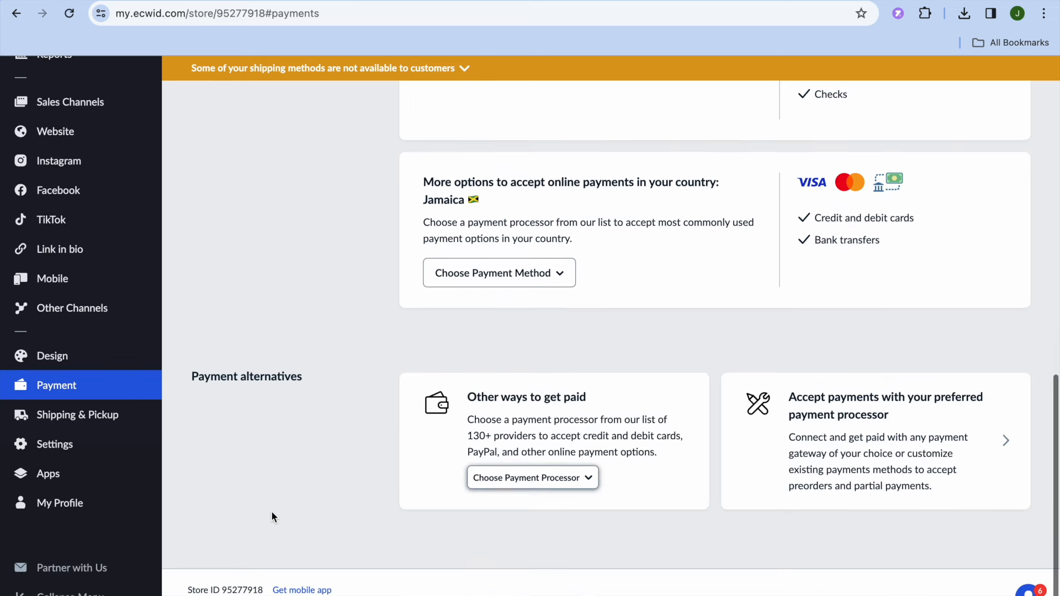
- Open the website's SEO settings and look through the domain, site address and site design options
mouse_move(74, 134)
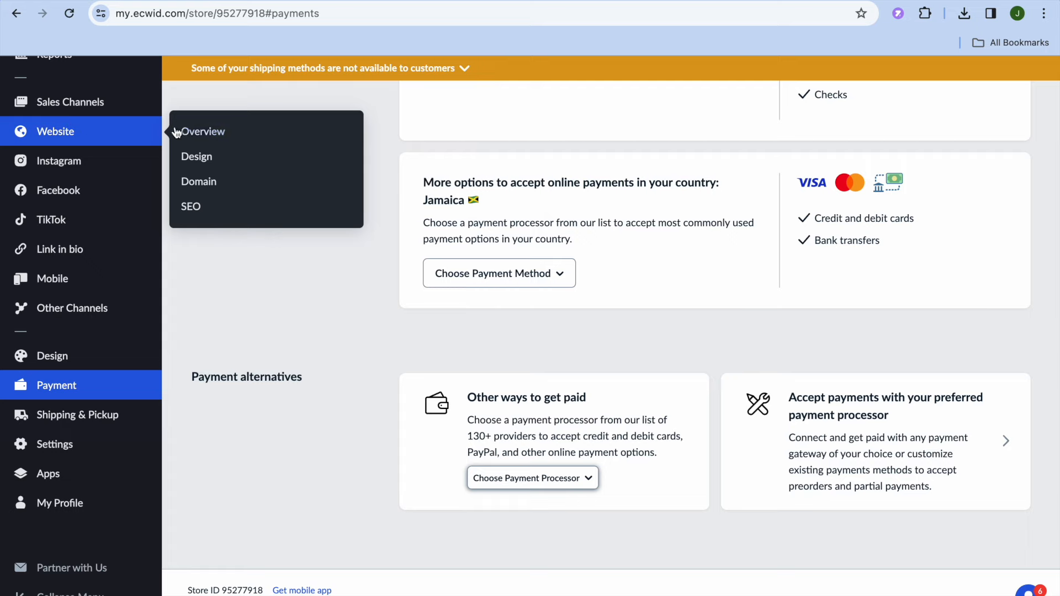
left_click(194, 208)
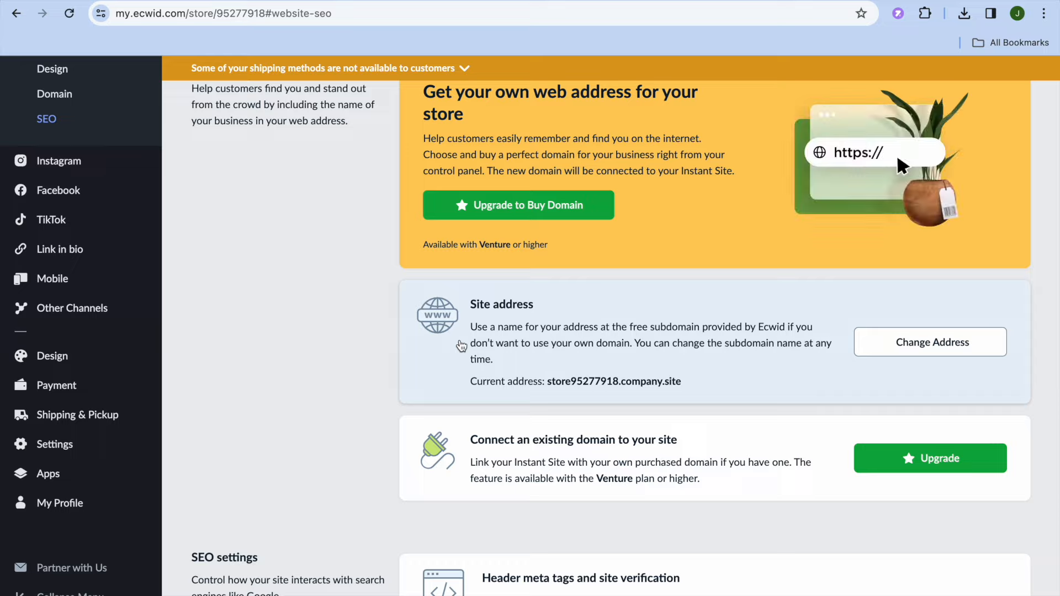
scroll(461, 342, "up", 2)
scroll(461, 338, "down", 13)
scroll(460, 340, "up", 1)
scroll(461, 343, "up", 15)
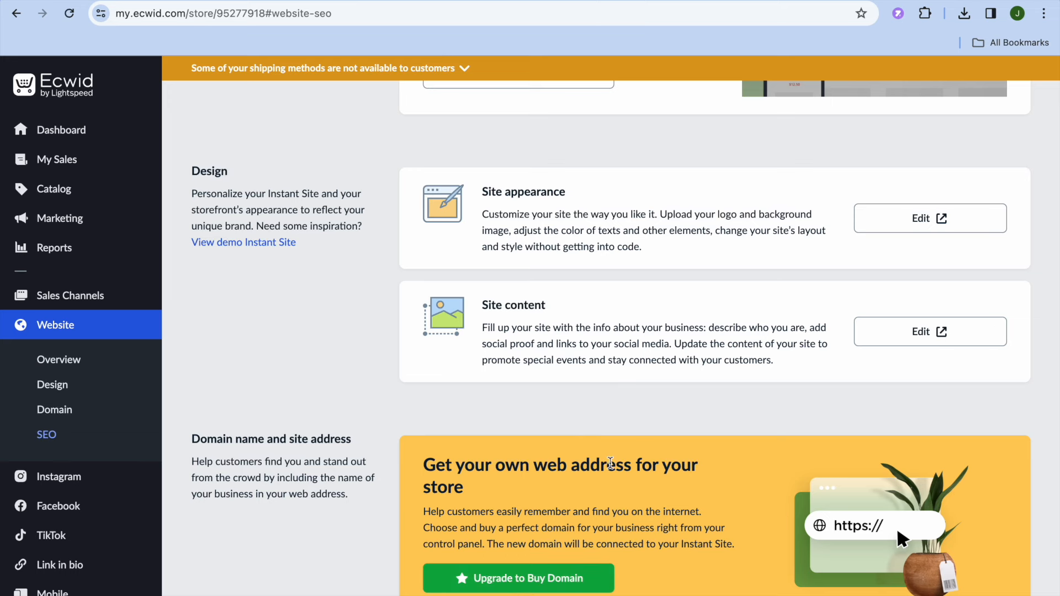
scroll(610, 463, "up", 2)
scroll(610, 462, "up", 1)
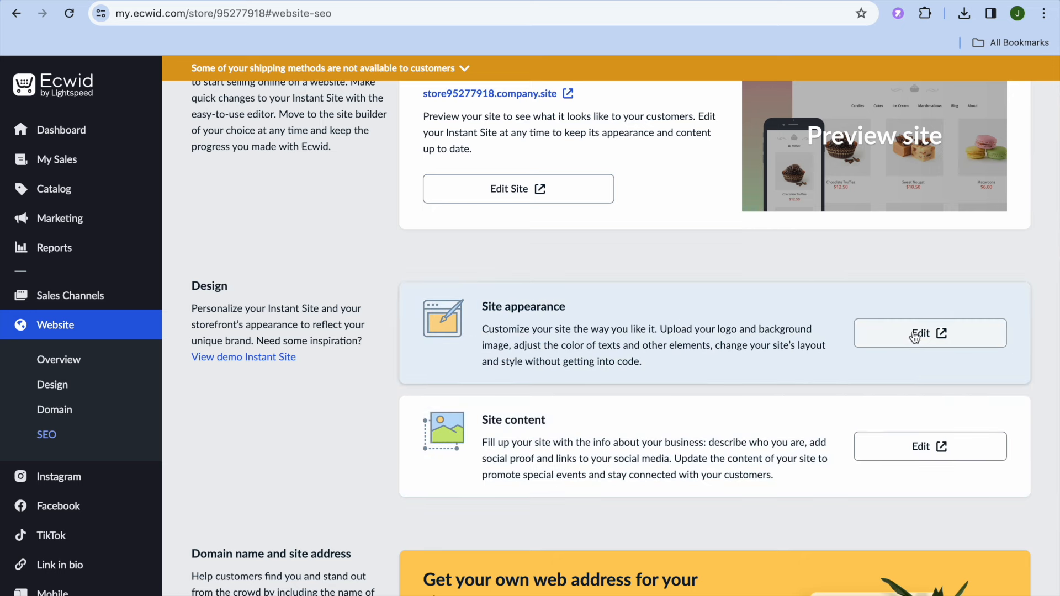
- Open the site appearance editor and bring up the design settings of the homepage's Store section
left_click(914, 333)
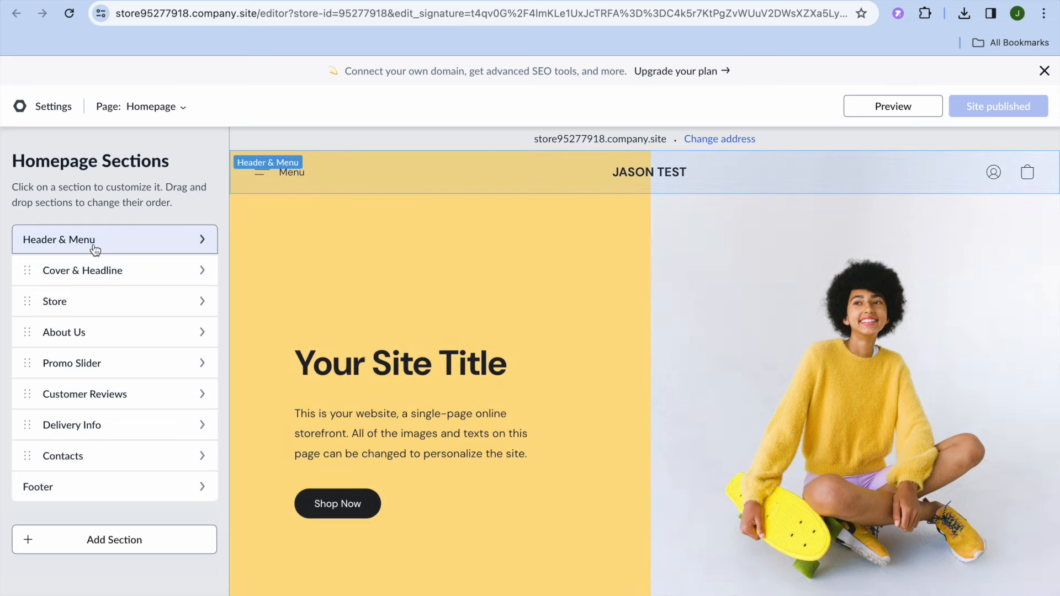
left_click(139, 301)
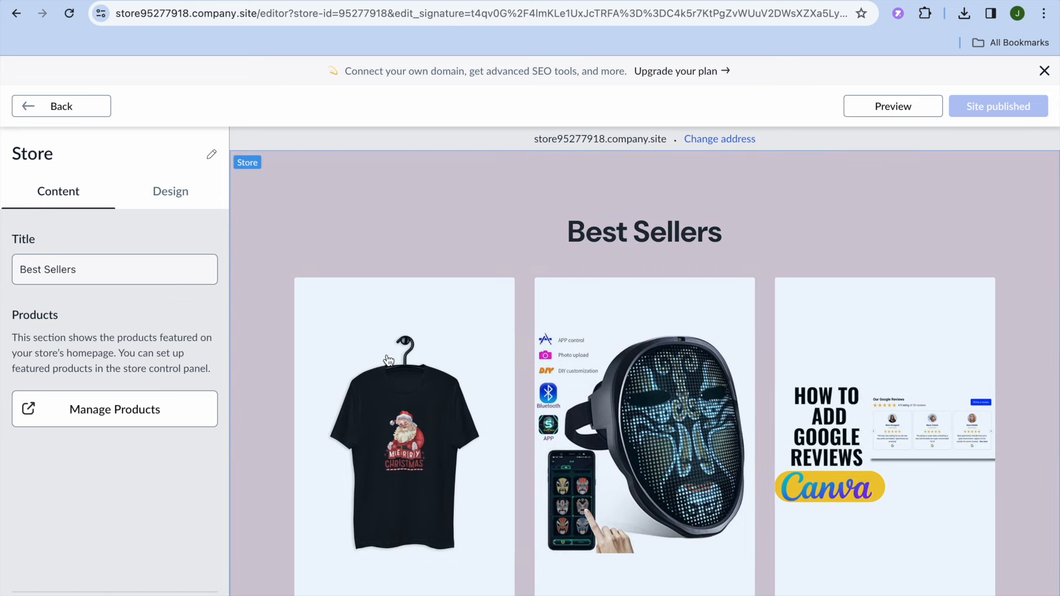
left_click(173, 205)
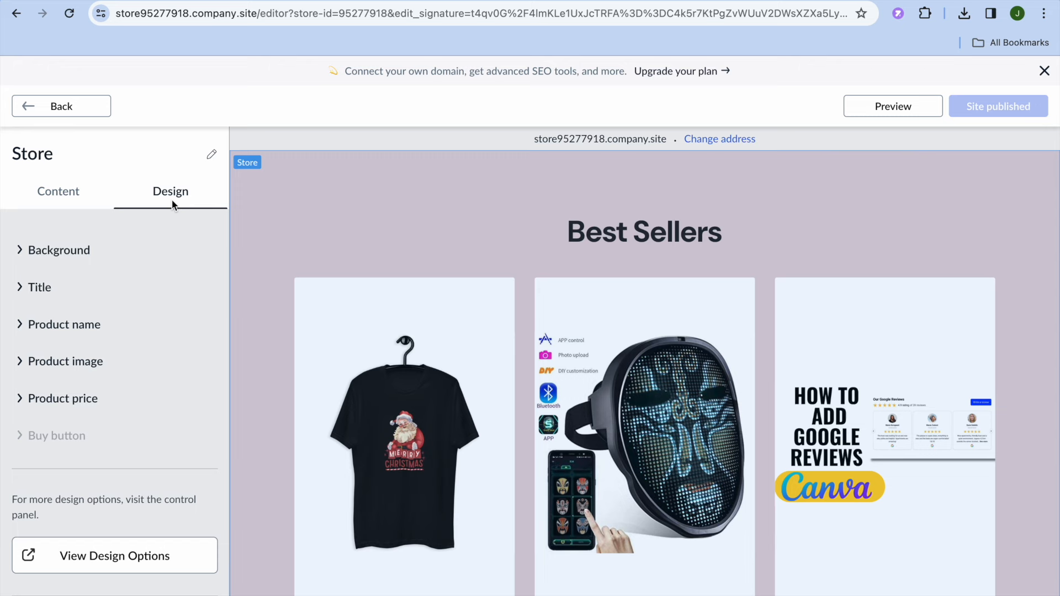
- Set the Store section's solid background color to #E0DFCF by shifting its hue to yellow
left_click(97, 261)
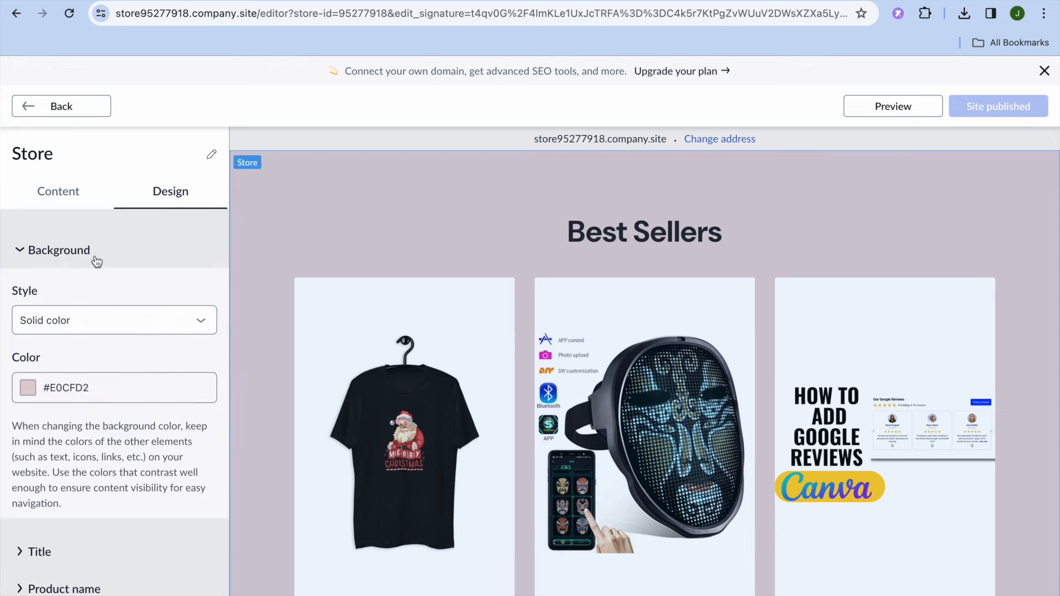
scroll(172, 374, "down", 2)
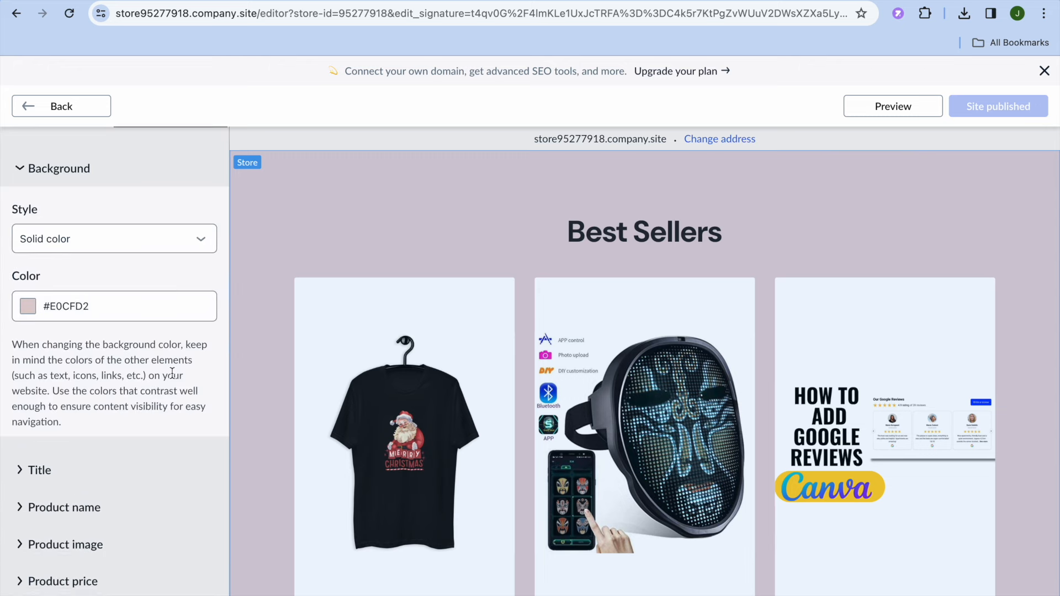
left_click(28, 297)
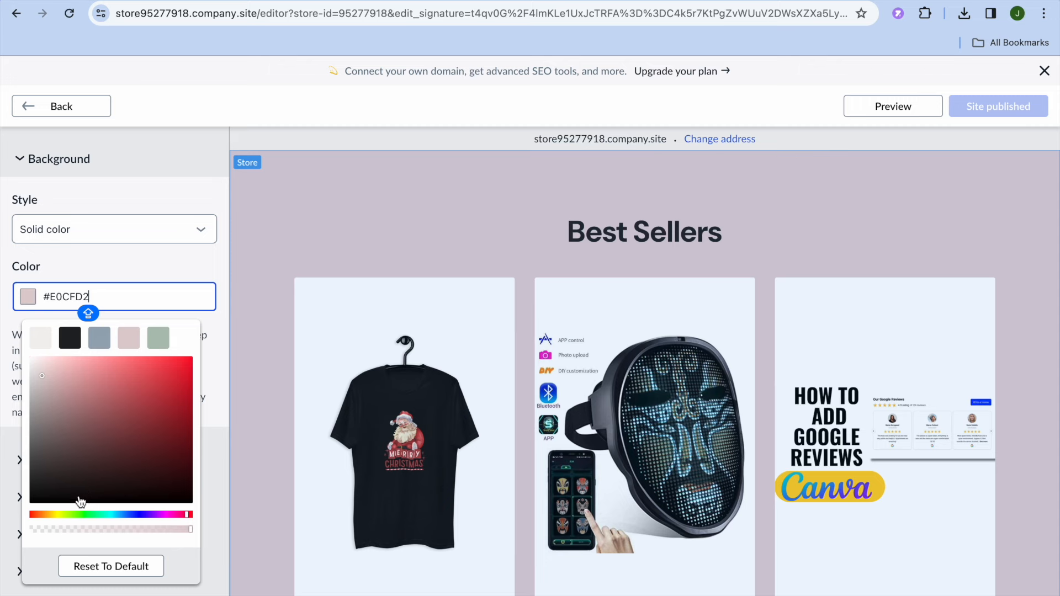
left_click(56, 516)
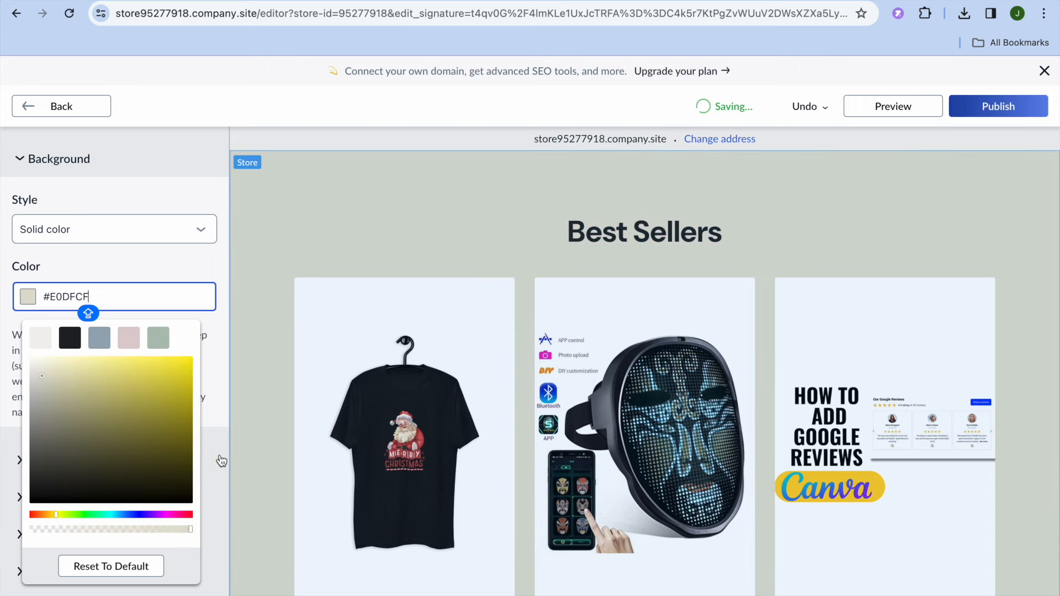
left_click(219, 409)
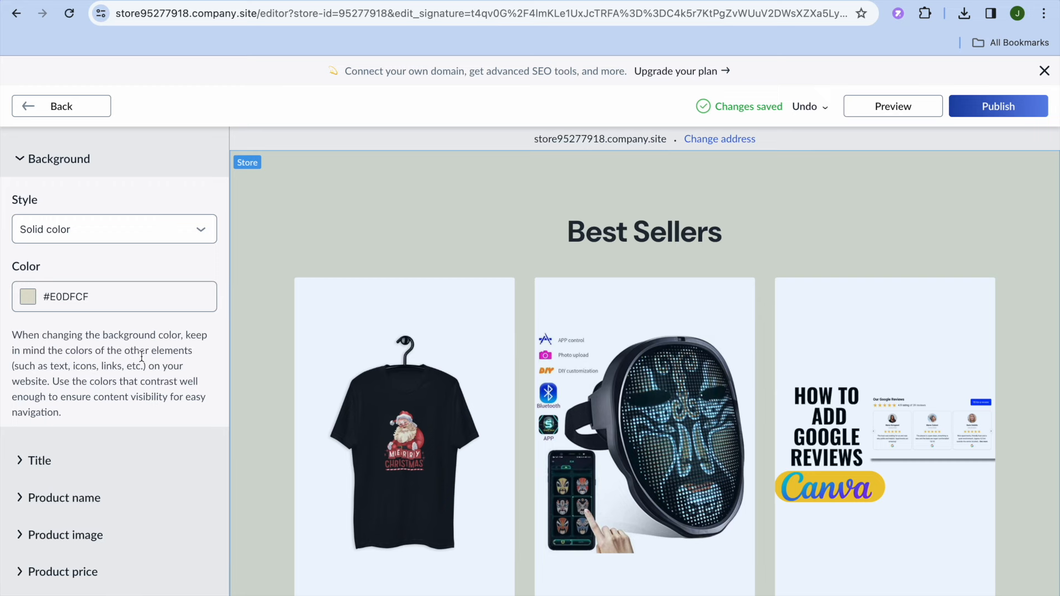
- Check the content settings of the Customer Reviews section and return to the list of homepage sections
left_click(29, 109)
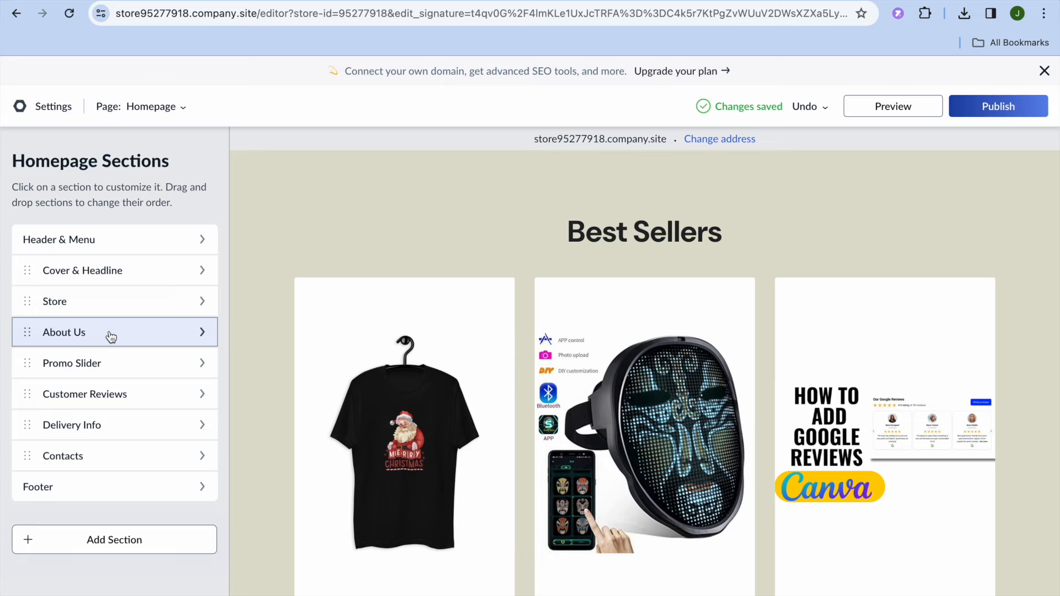
left_click(112, 393)
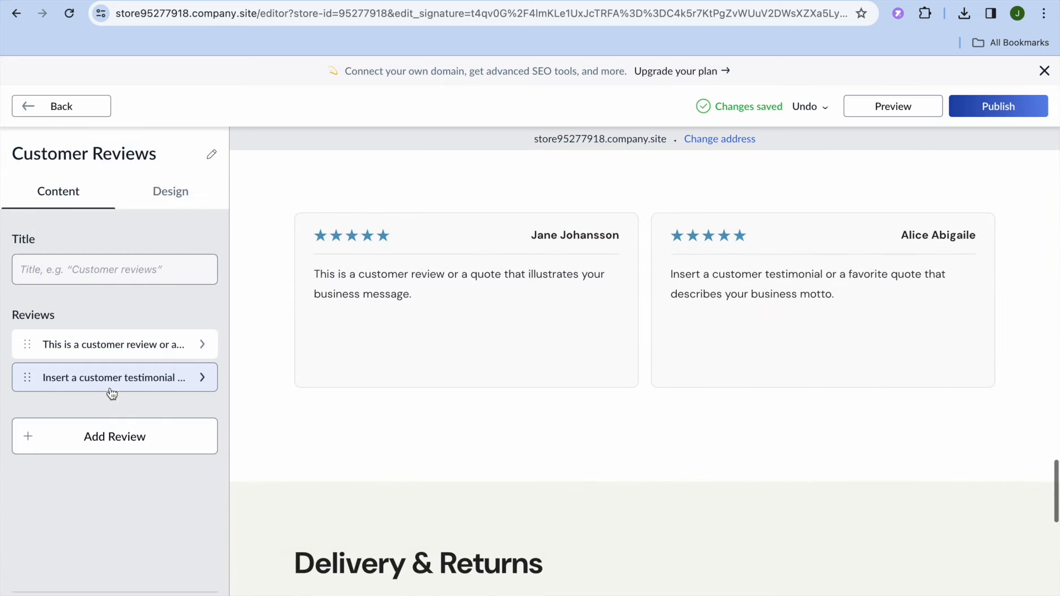
left_click(34, 111)
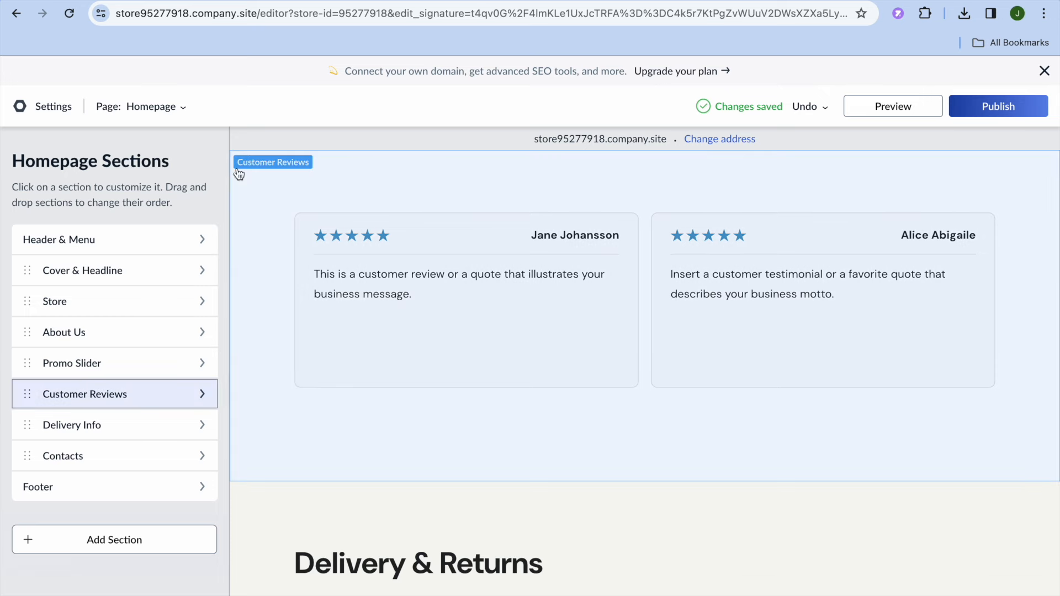
- Publish the site changes and view the live homepage with its Best Sellers section
left_click(1021, 116)
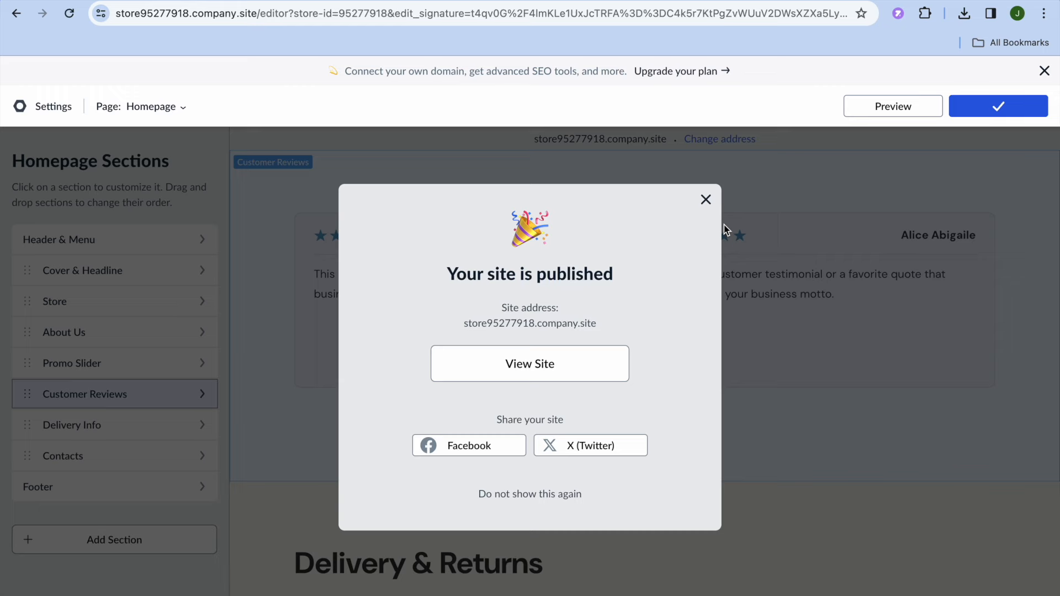
left_click(552, 375)
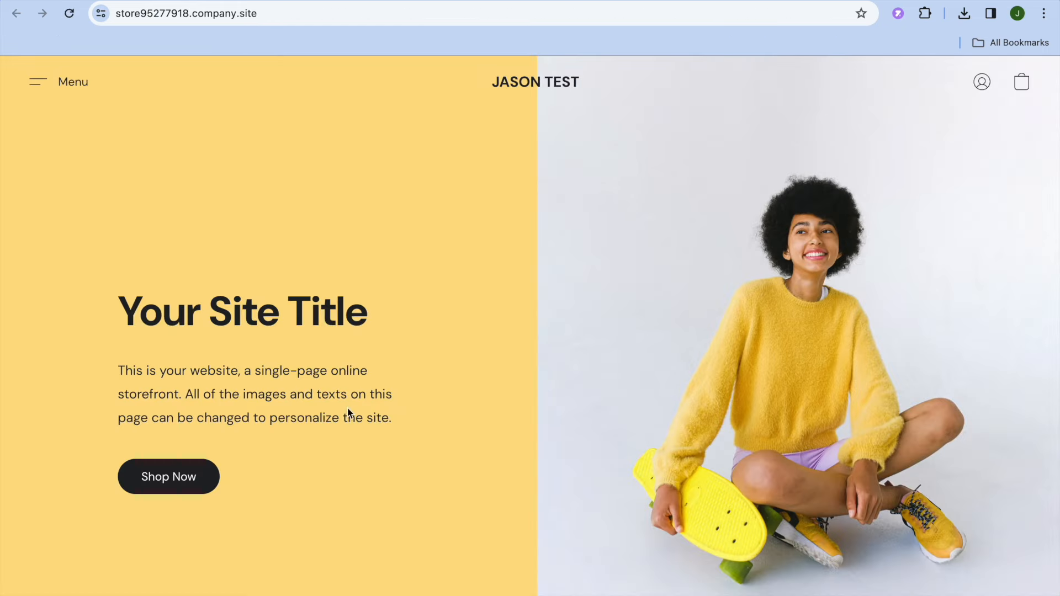
scroll(348, 413, "down", 10)
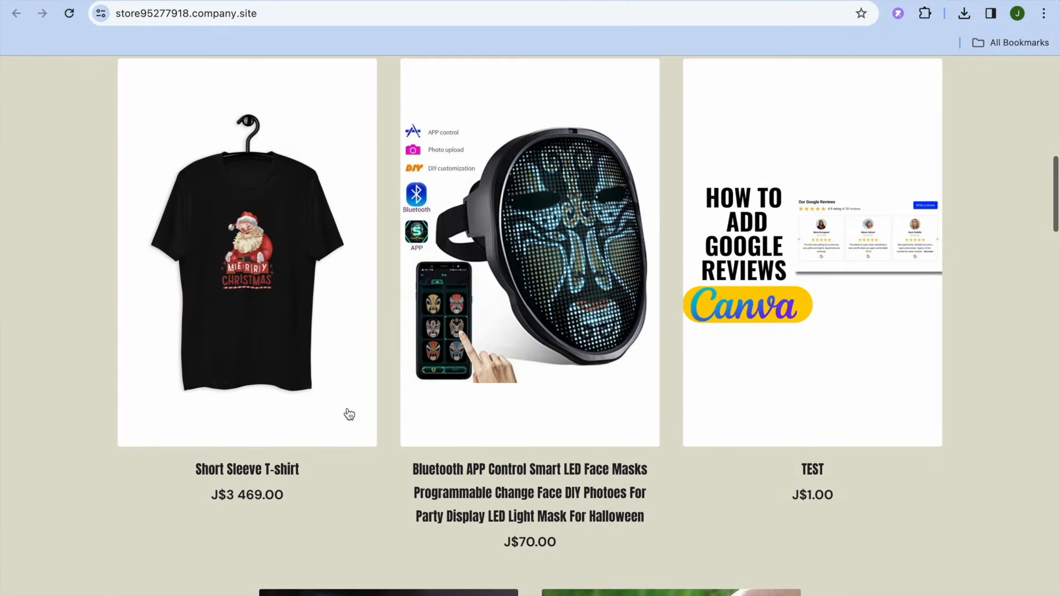
scroll(349, 414, "up", 10)
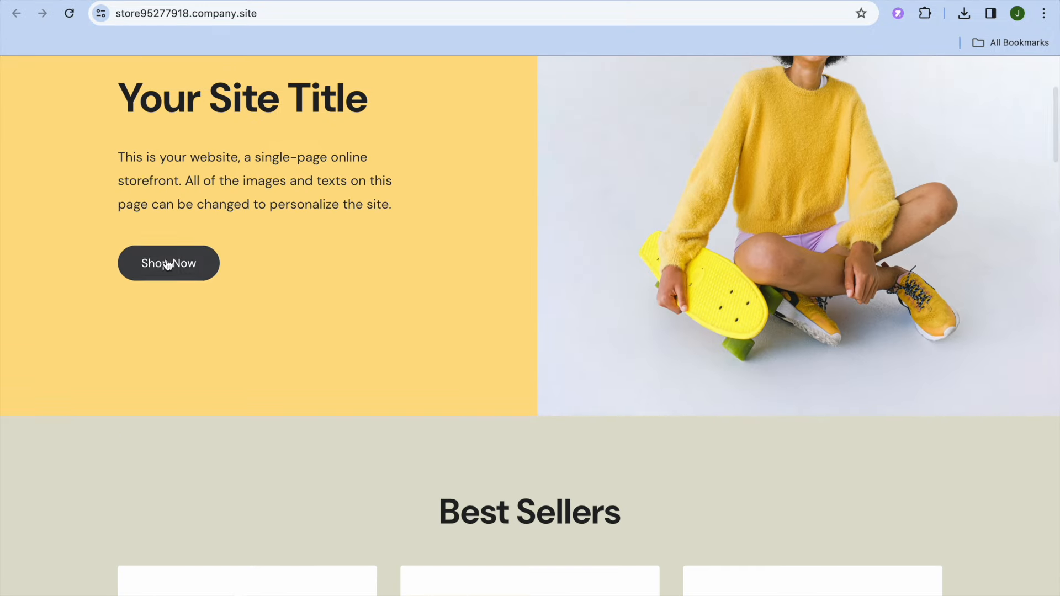
- Browse the live store's product list and examine the product page of the Manual High Pressure Air Pump Sprayer
left_click(167, 264)
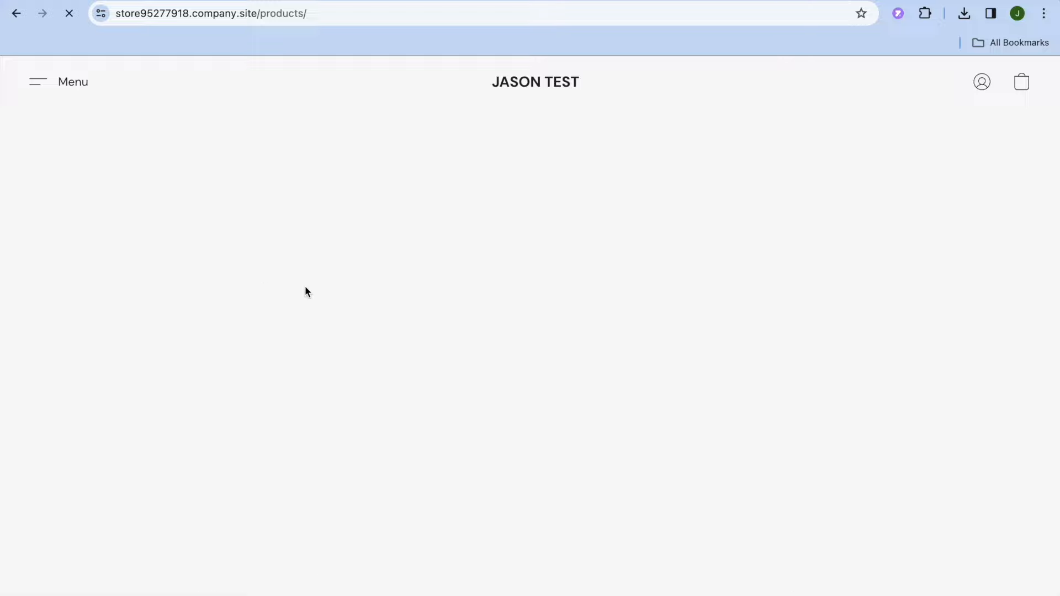
scroll(393, 360, "down", 1)
scroll(393, 359, "down", 10)
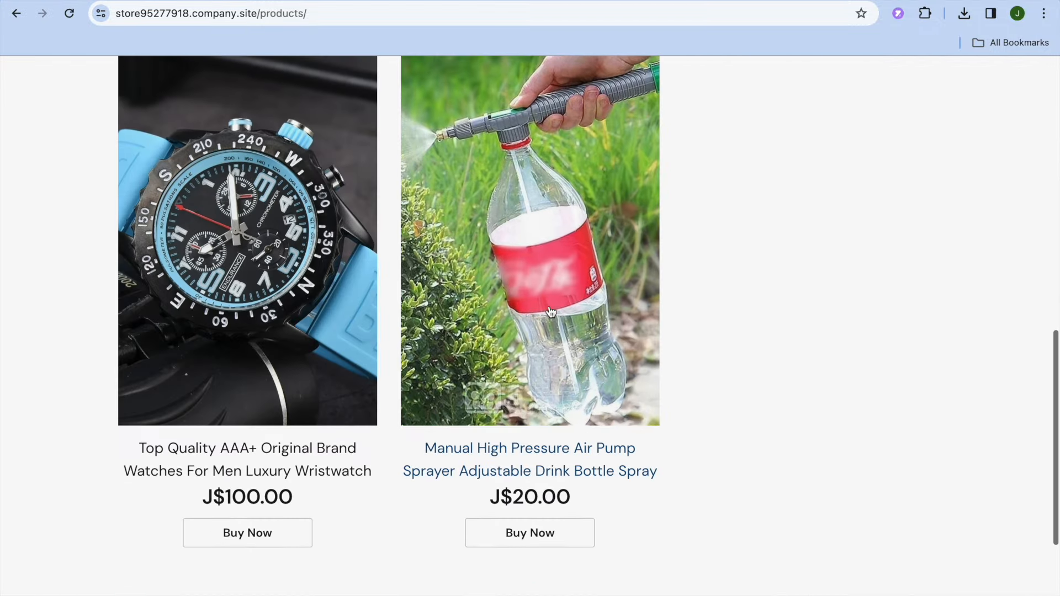
left_click(544, 344)
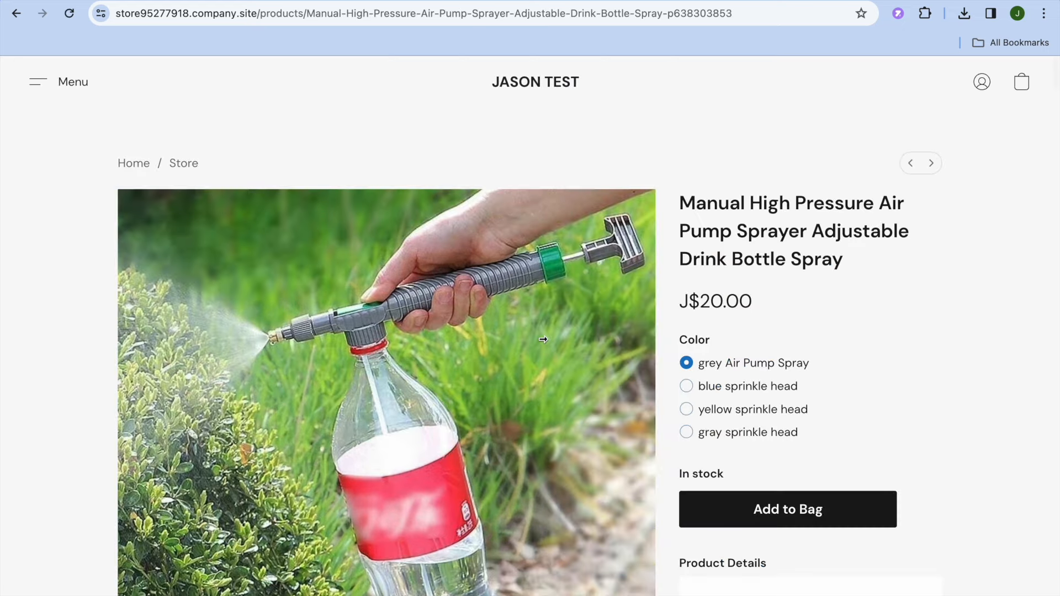
scroll(543, 340, "down", 6)
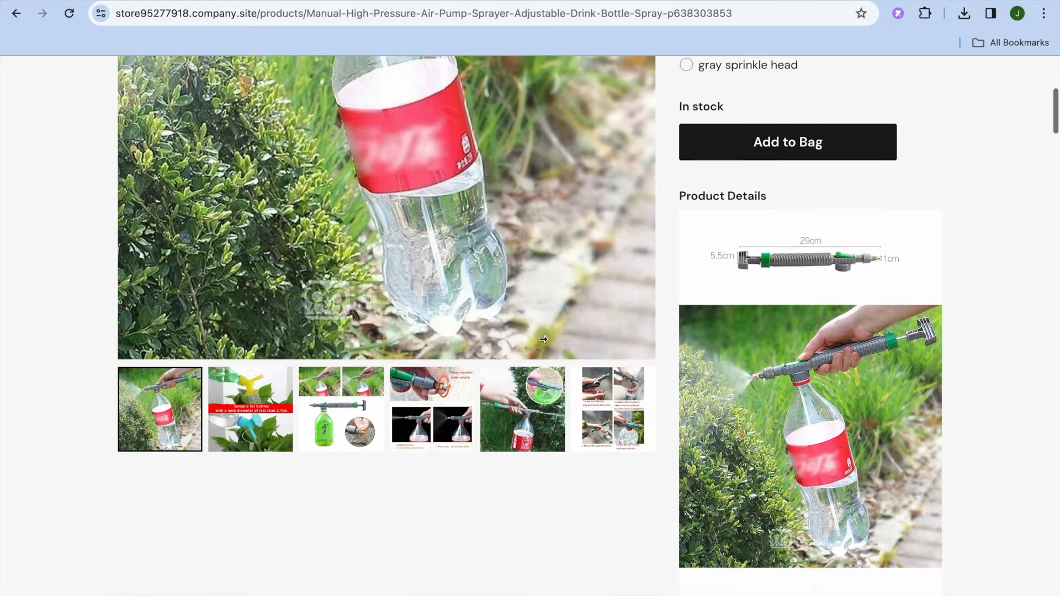